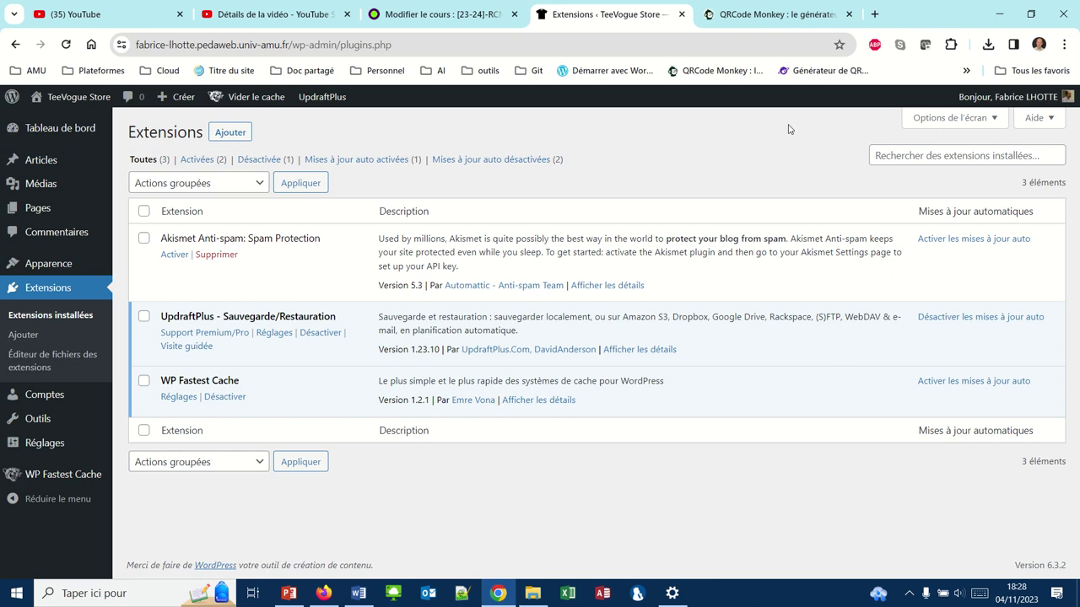
Search the installed extensions for "cookie notice".
{"action": "left_click", "coordinate": [876, 153]}
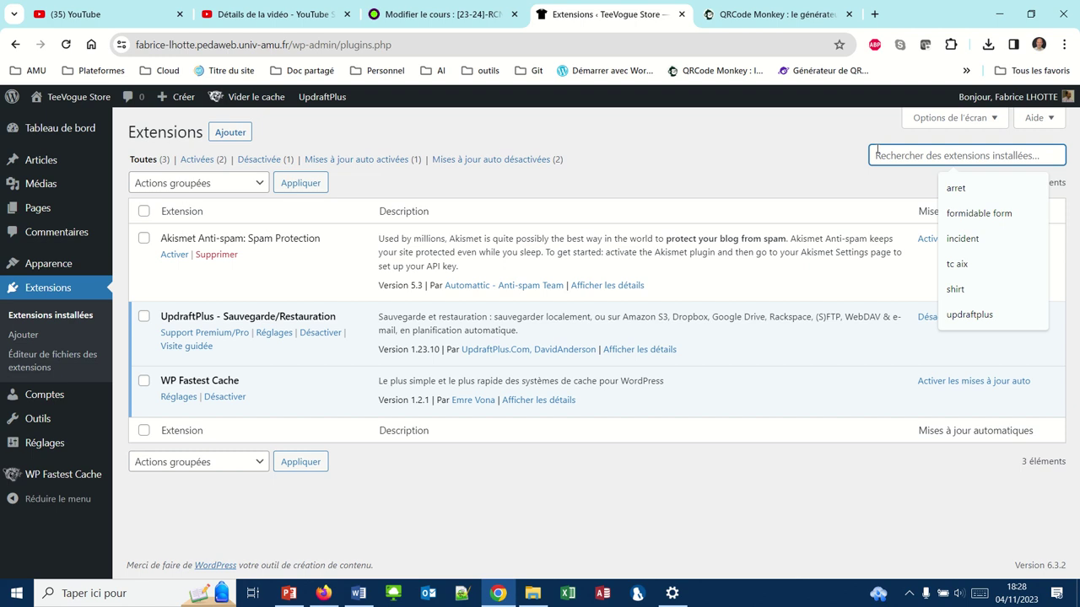
{"action": "type", "text": "coo"}
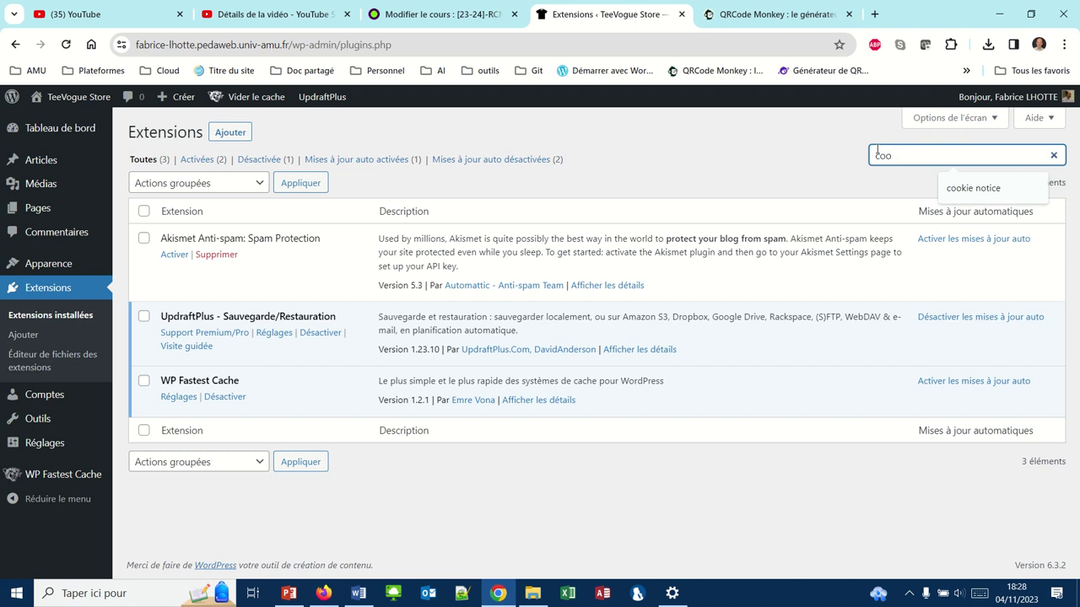
{"action": "type", "text": "kie"}
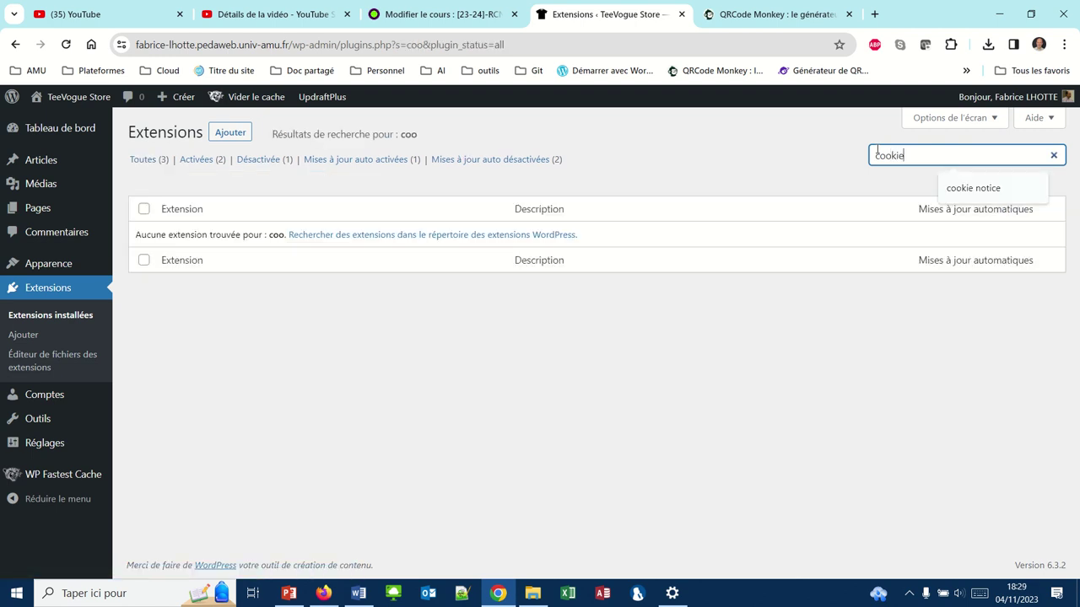
{"action": "type", "text": " notice"}
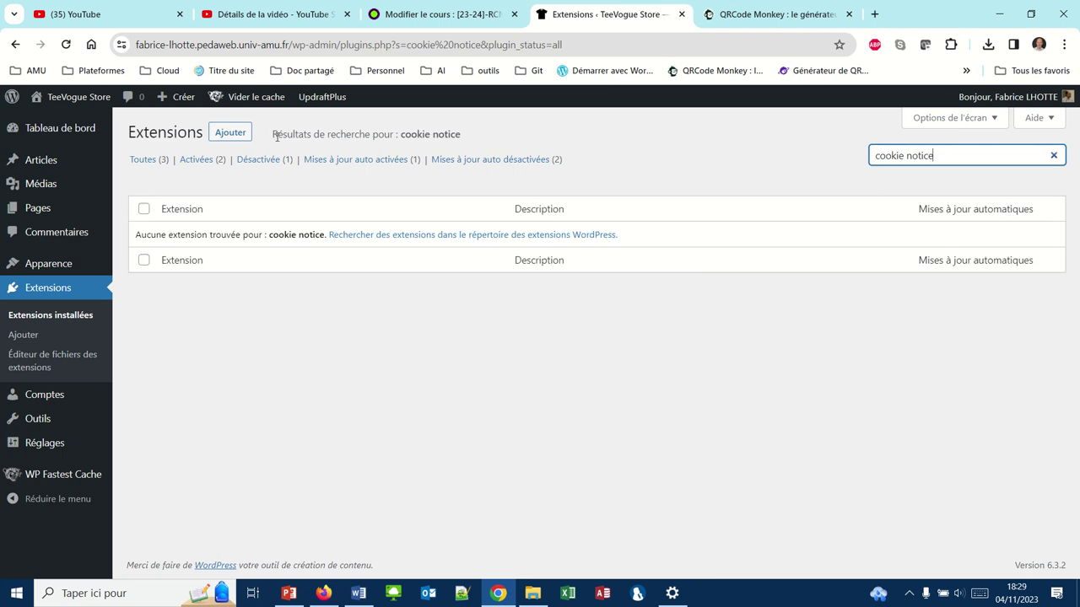
Search for new extensions matching "cookie notice", and install and activate Cookie Notice & Compliance for GDPR / CCPA.
{"action": "left_click", "coordinate": [239, 138]}
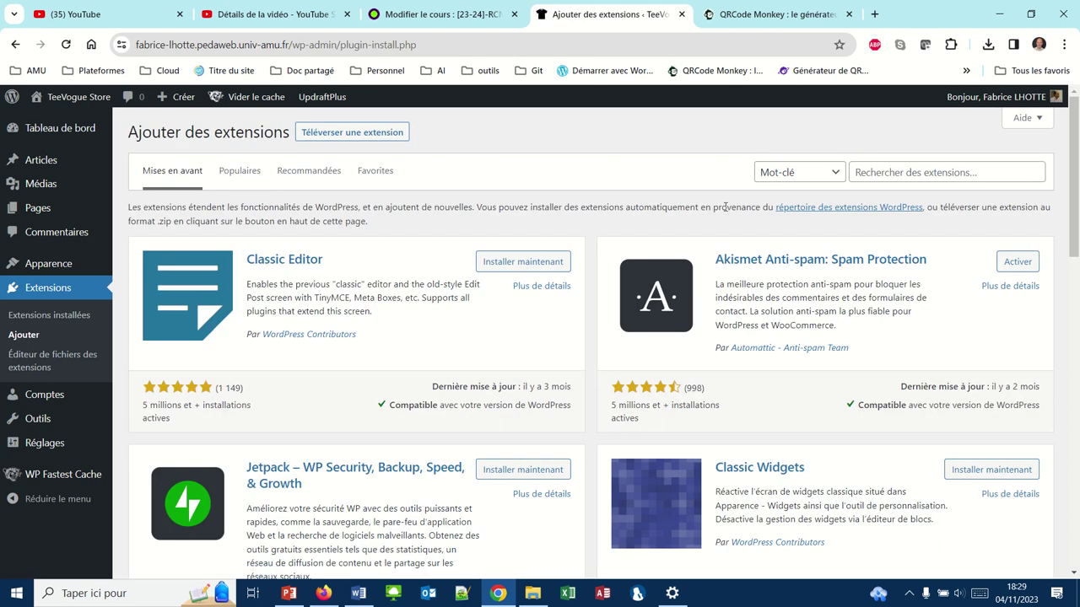
{"action": "left_click", "coordinate": [903, 175]}
{"action": "type", "text": "coockie"}
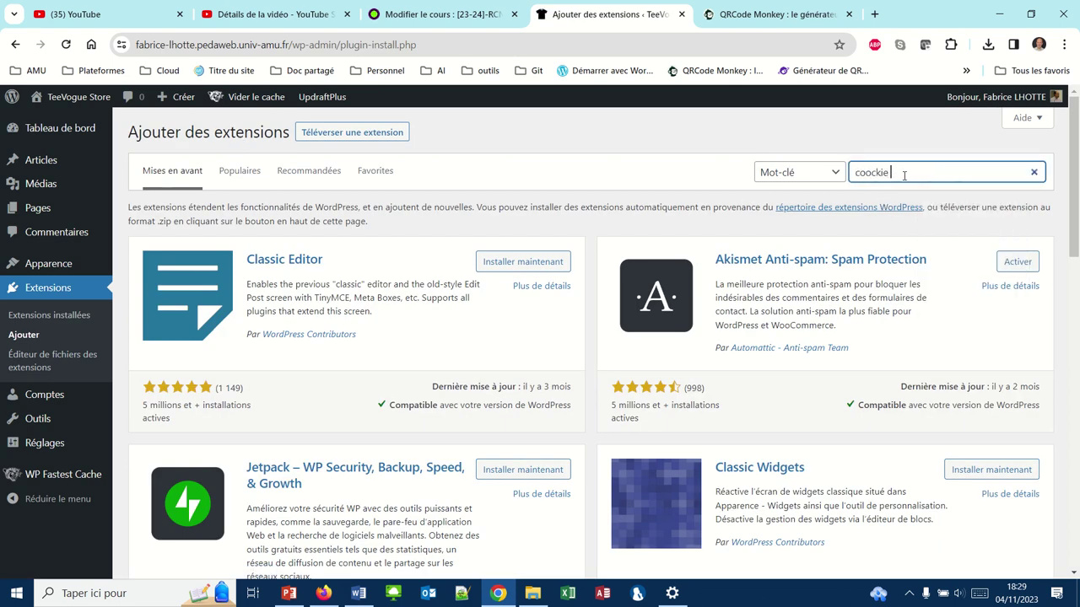
{"action": "key", "text": "BackSpace"}
{"action": "key", "text": "BackSpace"}
{"action": "key", "text": "BackSpace"}
{"action": "key", "text": "BackSpace"}
{"action": "key", "text": "BackSpace"}
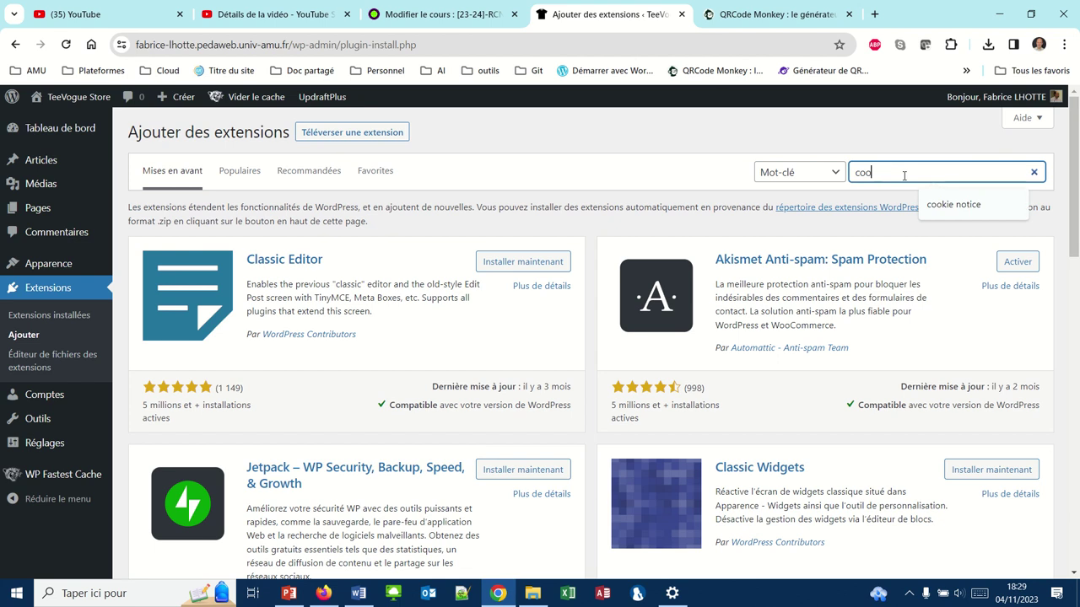
{"action": "type", "text": "kie notice"}
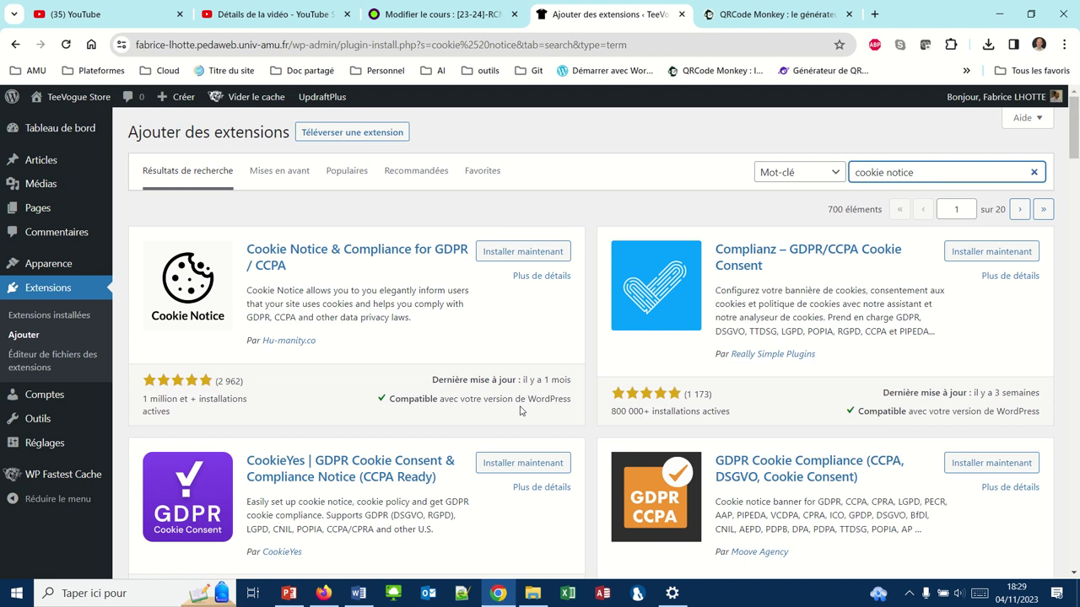
{"action": "left_click", "coordinate": [521, 253]}
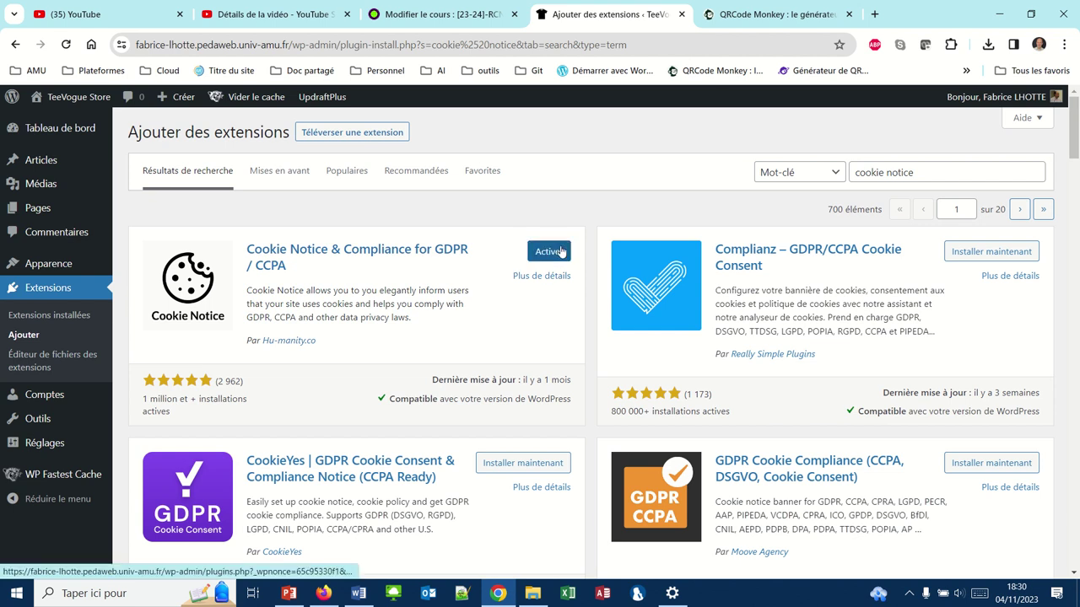
{"action": "left_click", "coordinate": [561, 251]}
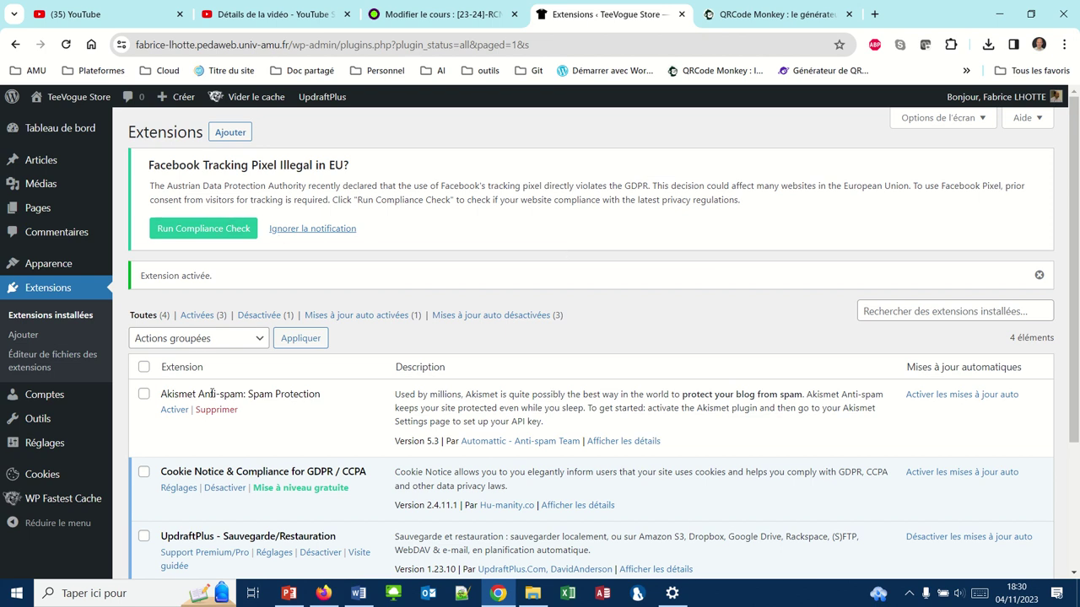
Enable automatic updates for the Cookie Notice & Compliance for GDPR / CCPA and WP Fastest Cache extensions.
{"action": "scroll", "coordinate": [211, 393], "scroll_direction": "down", "scroll_amount": 1}
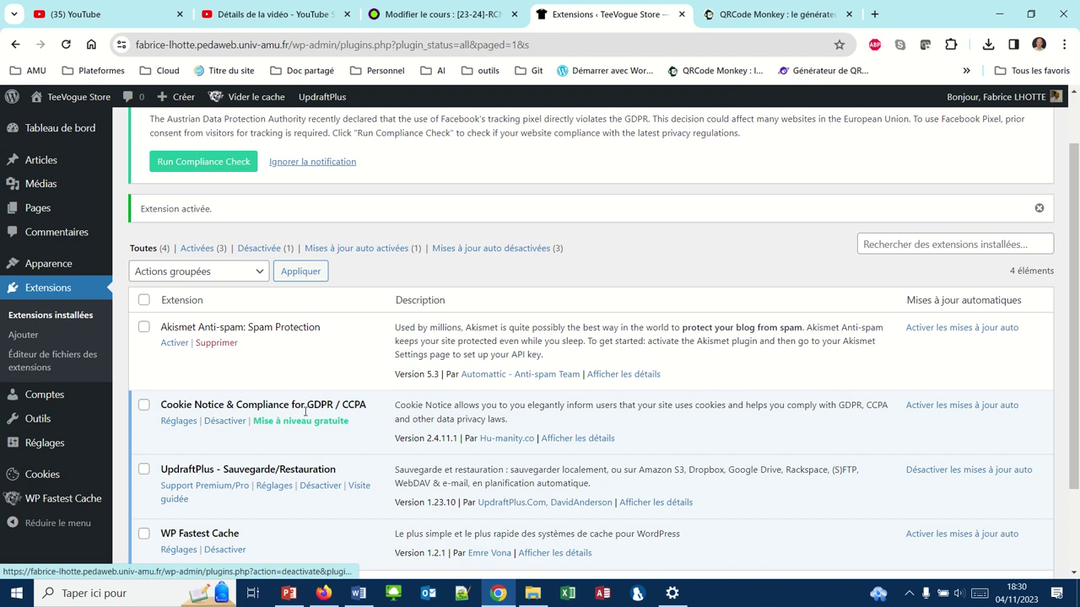
{"action": "left_click", "coordinate": [932, 407]}
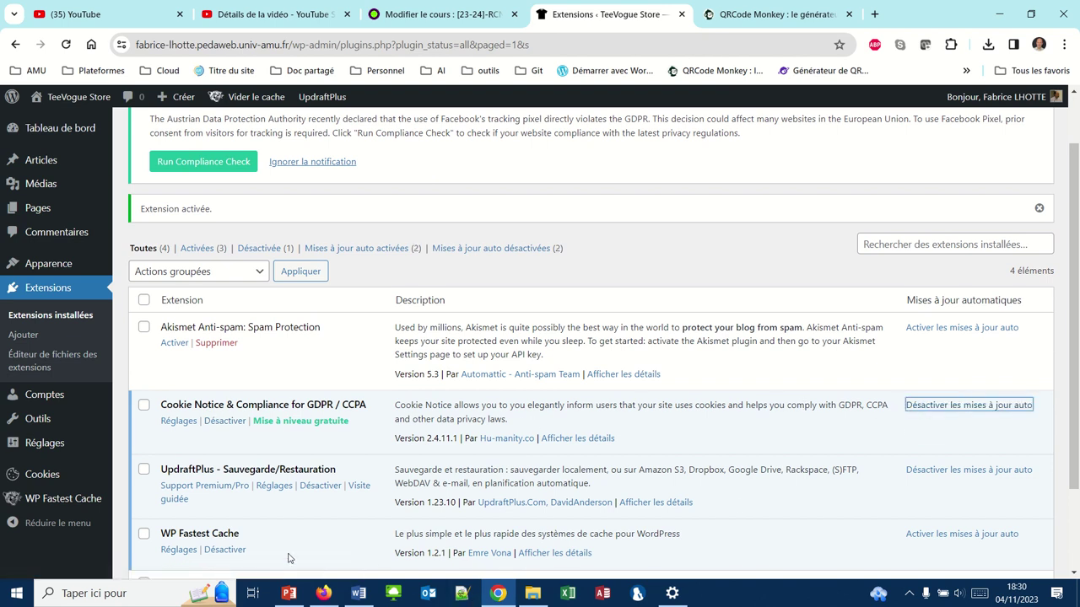
{"action": "left_click", "coordinate": [950, 535]}
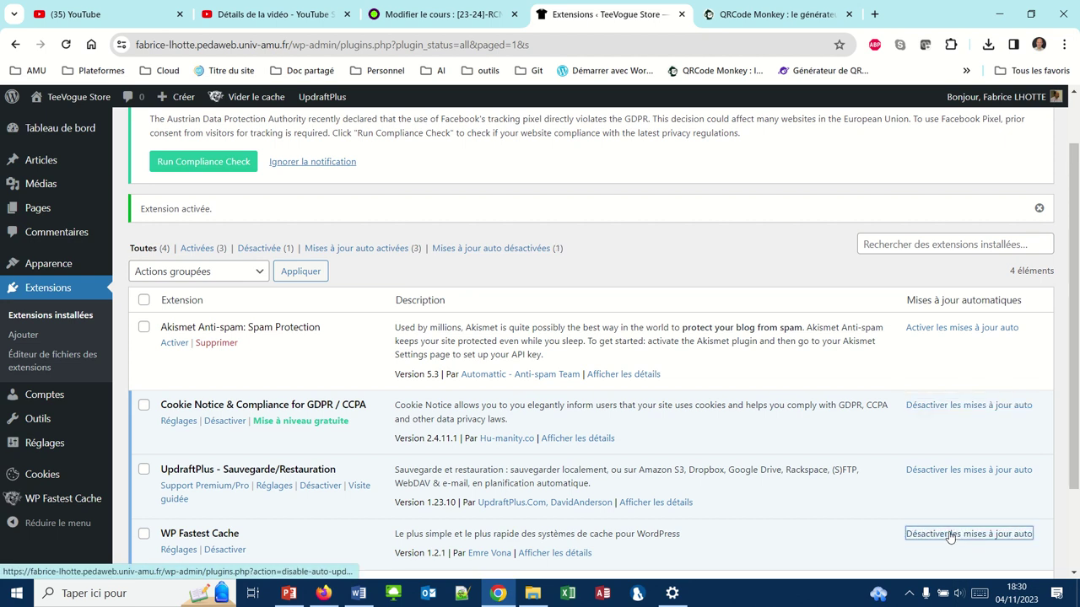
Replace the Cookie Notice message with "En cliquant sur "Tout accepter", vous acceptez l'utilisation de cookies à usages techniques nécessaires à son bon fonctionnement,".
{"action": "left_click", "coordinate": [176, 421]}
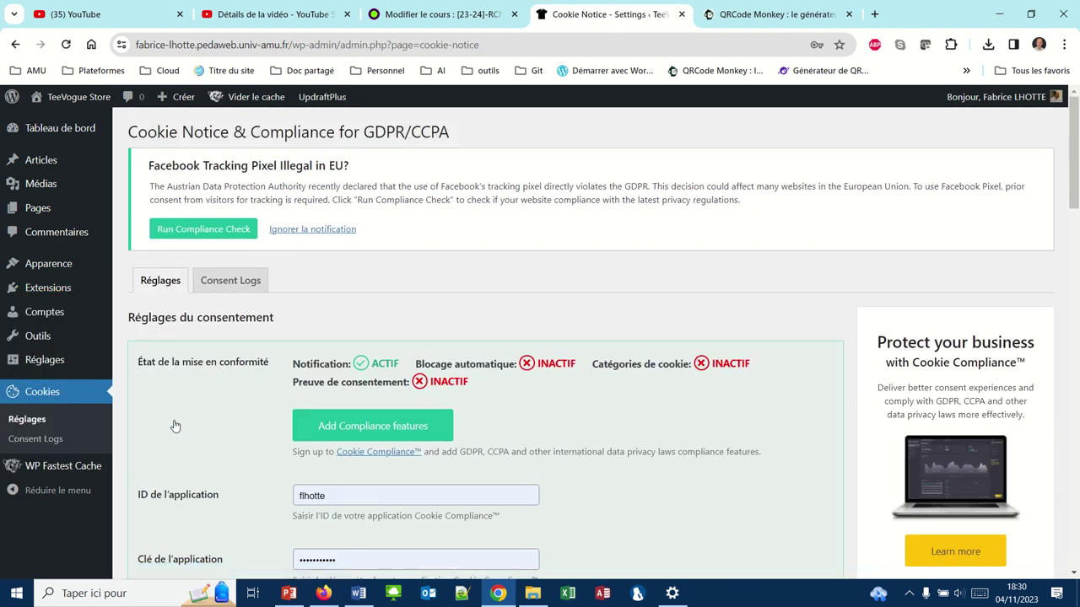
{"action": "scroll", "coordinate": [176, 426], "scroll_direction": "down", "scroll_amount": 2}
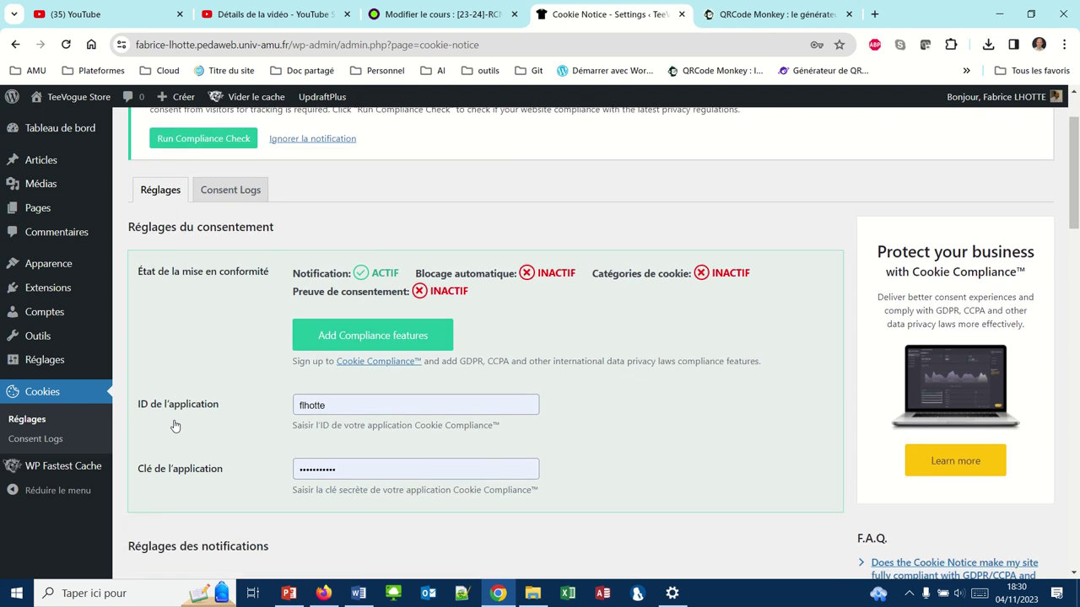
{"action": "scroll", "coordinate": [175, 426], "scroll_direction": "down", "scroll_amount": 2}
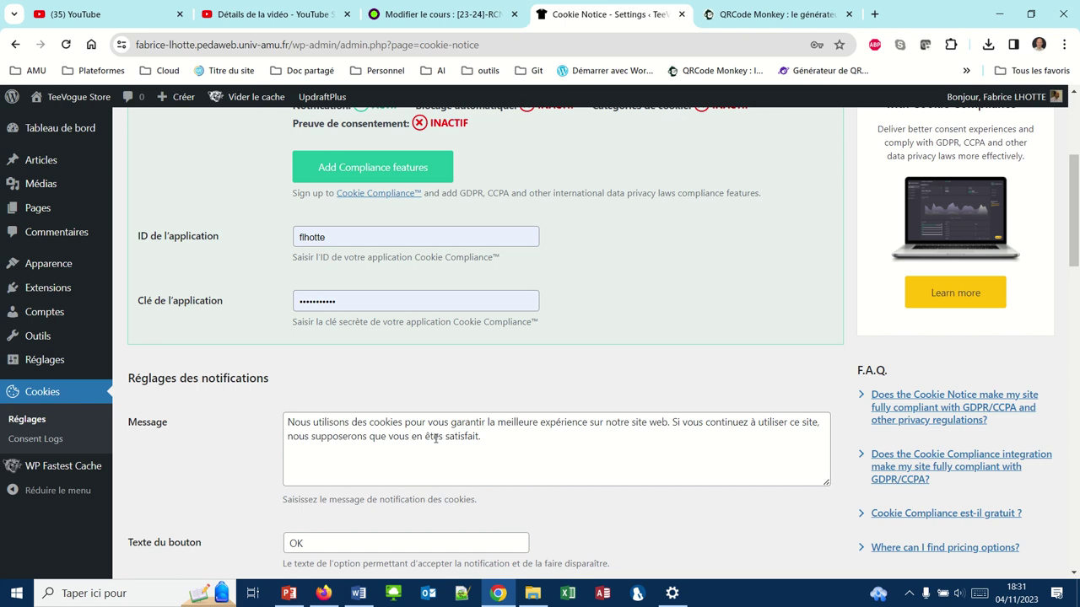
{"action": "triple_click", "coordinate": [498, 430]}
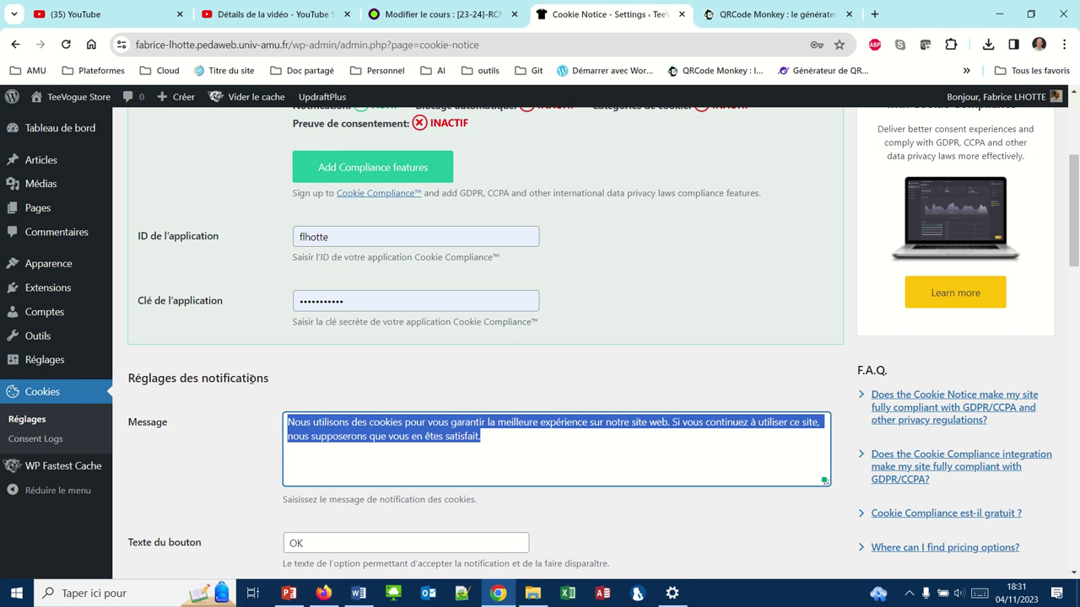
{"action": "type", "text": "En c"}
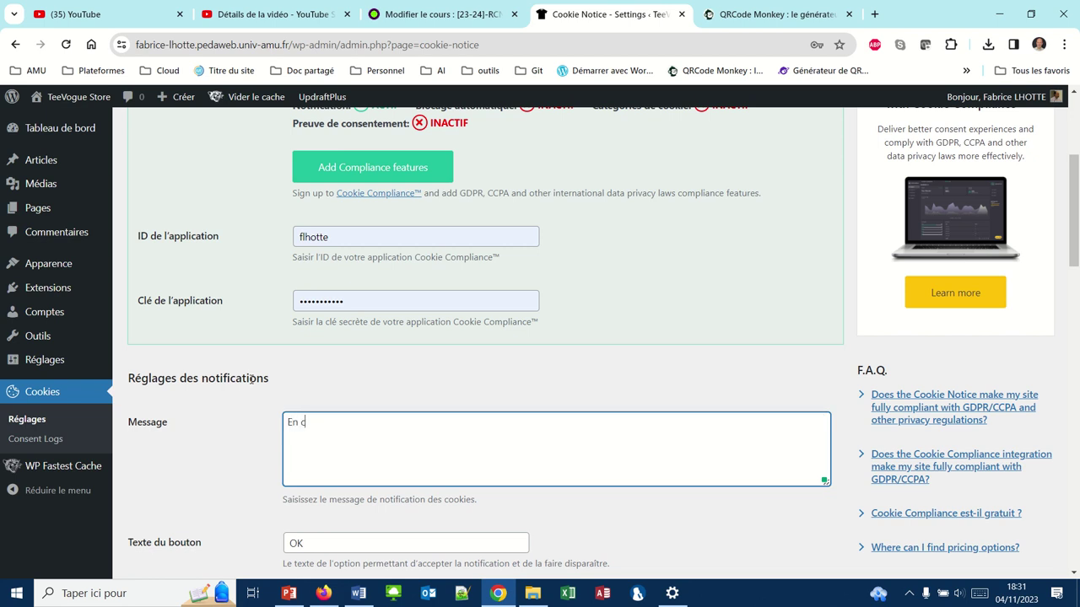
{"action": "type", "text": "liquant sur \"Tout accepter\""}
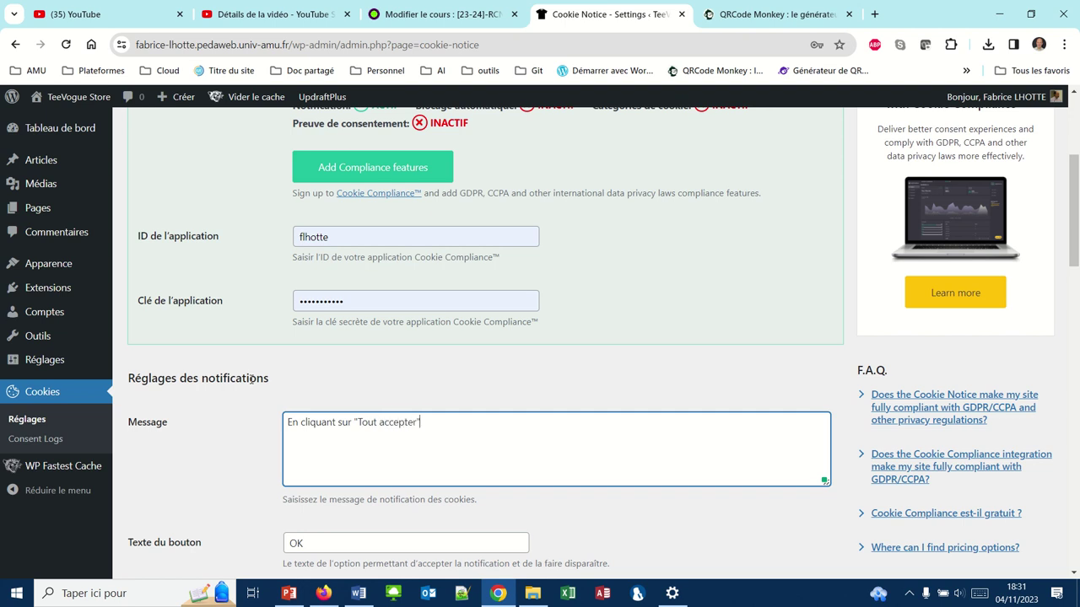
{"action": "type", "text": " vous"}
{"action": "key", "text": "BackSpace"}
{"action": "key", "text": "BackSpace"}
{"action": "type", "text": "vous acceptez l'utilisation de cook"}
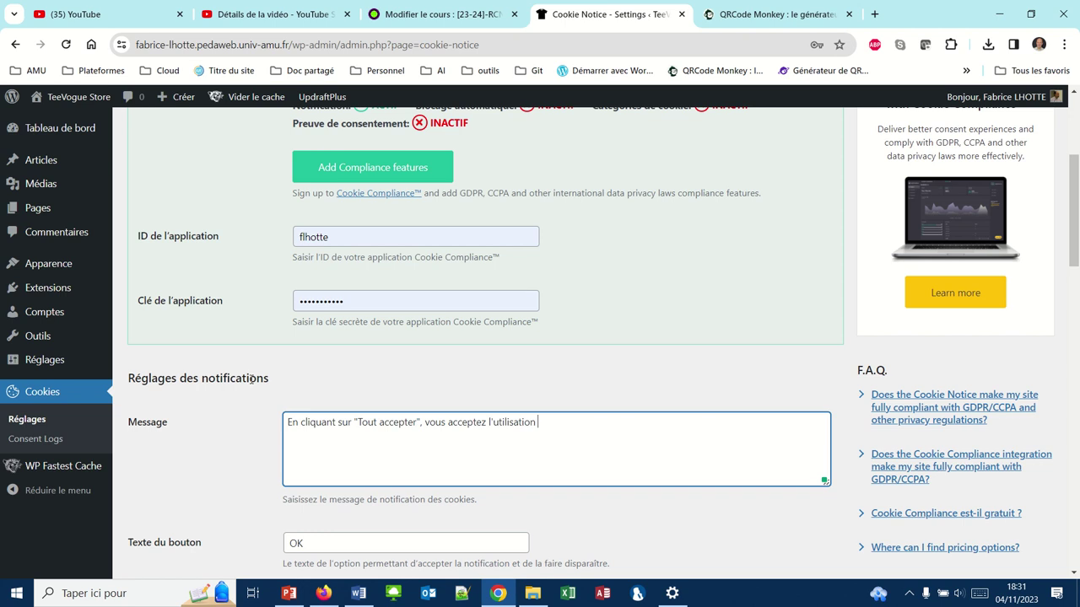
{"action": "type", "text": "ies à usages techni"}
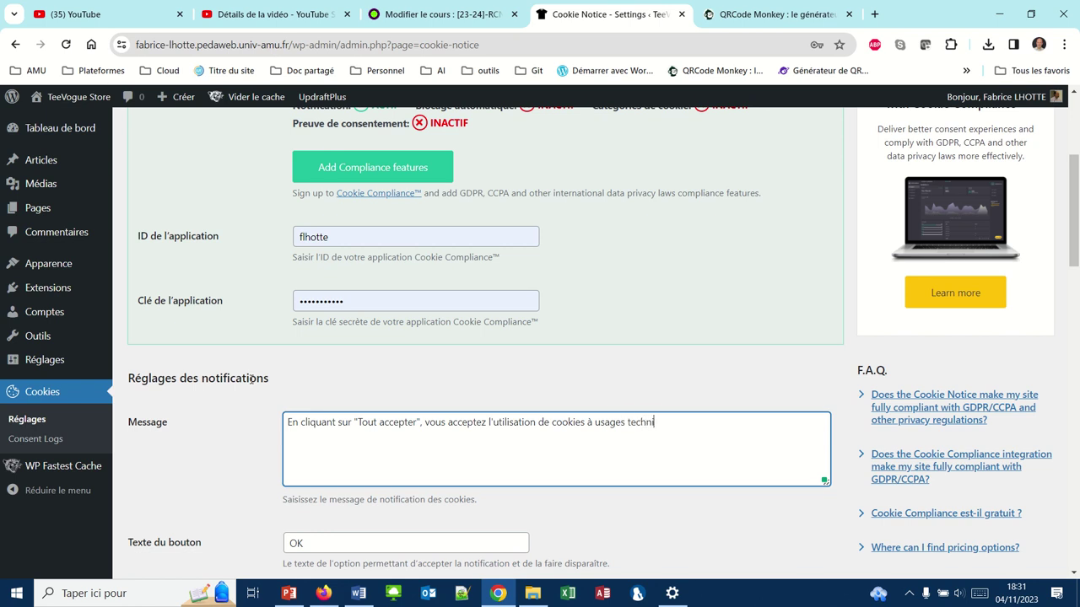
{"action": "type", "text": "ques nécessaires à son bon fonctio"}
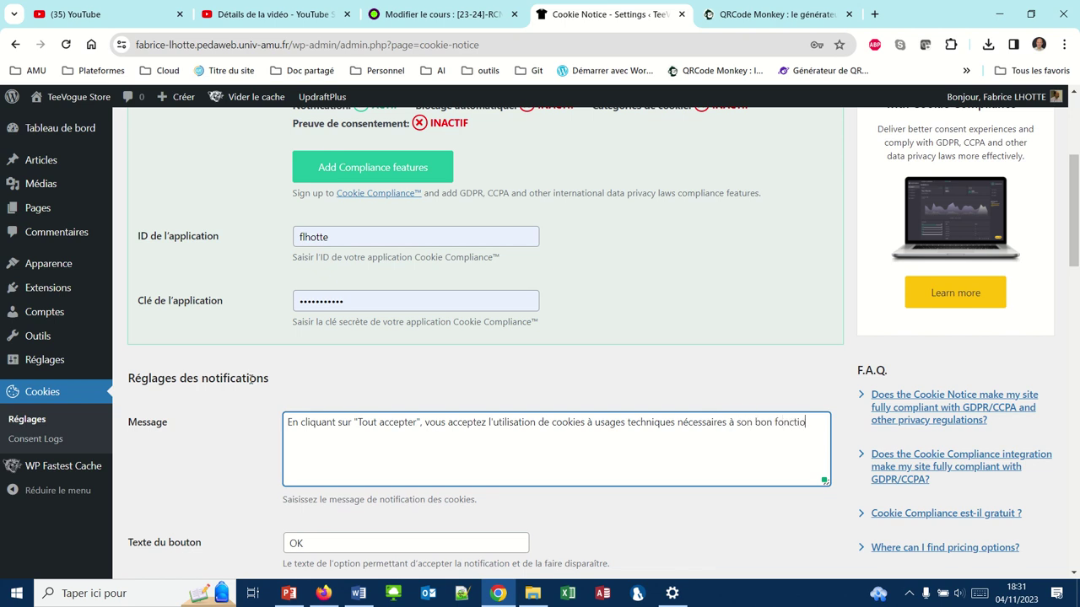
{"action": "type", "text": "nnement,"}
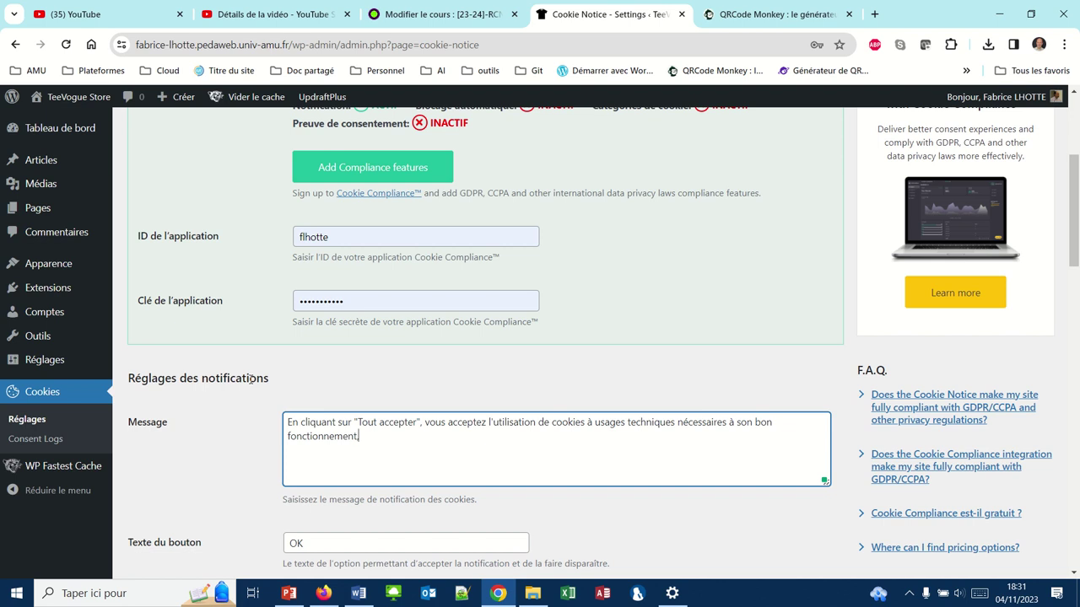
Continue the notification message with "ainsi que des cookies, y compris des cookies tiers, à des fins statistiques, de publicité".
{"action": "type", "text": " ainsi que d"}
{"action": "type", "text": "es "}
{"action": "type", "text": " des coo"}
{"action": "type", "text": "kies"}
{"action": "type", "text": ", y"}
{"action": "type", "text": " y"}
{"action": "key", "text": "BackSpace"}
{"action": "type", "text": "compr"}
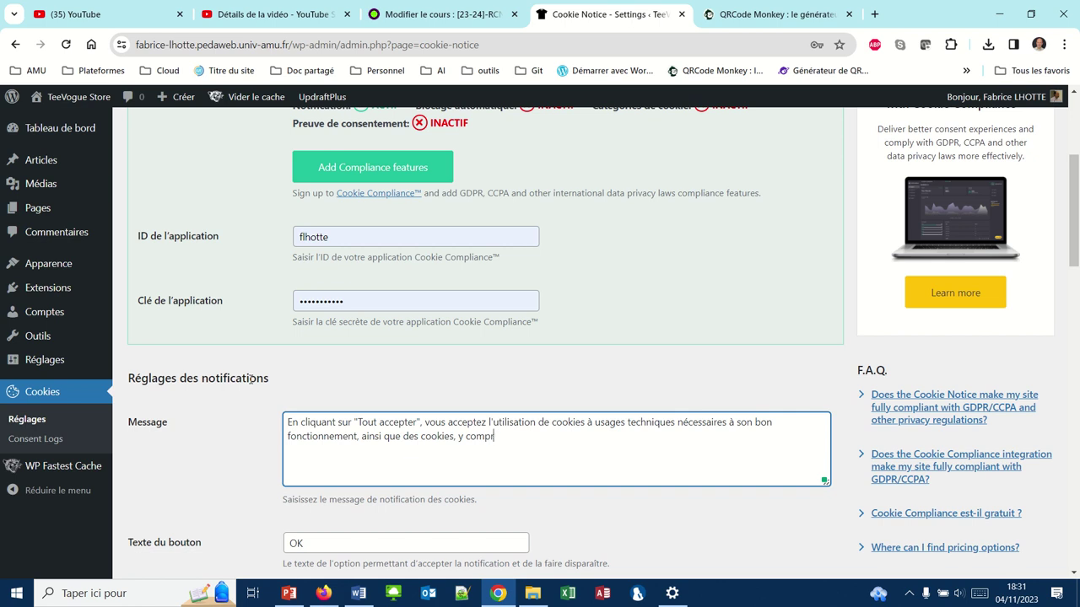
{"action": "type", "text": "is des cookies tiers, à des"}
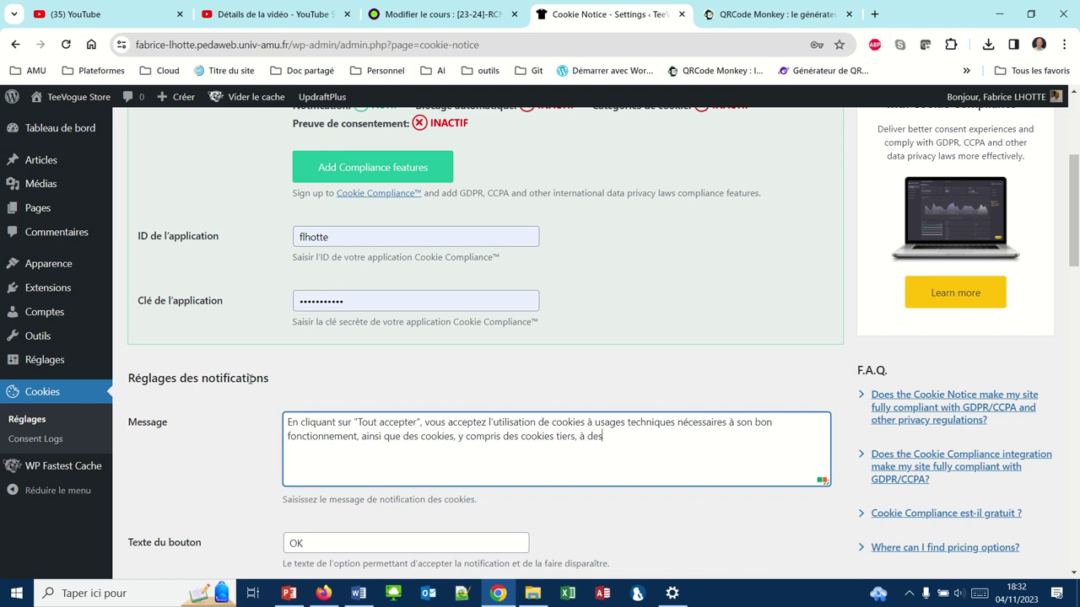
{"action": "type", "text": " fins statistiques, de publicité"}
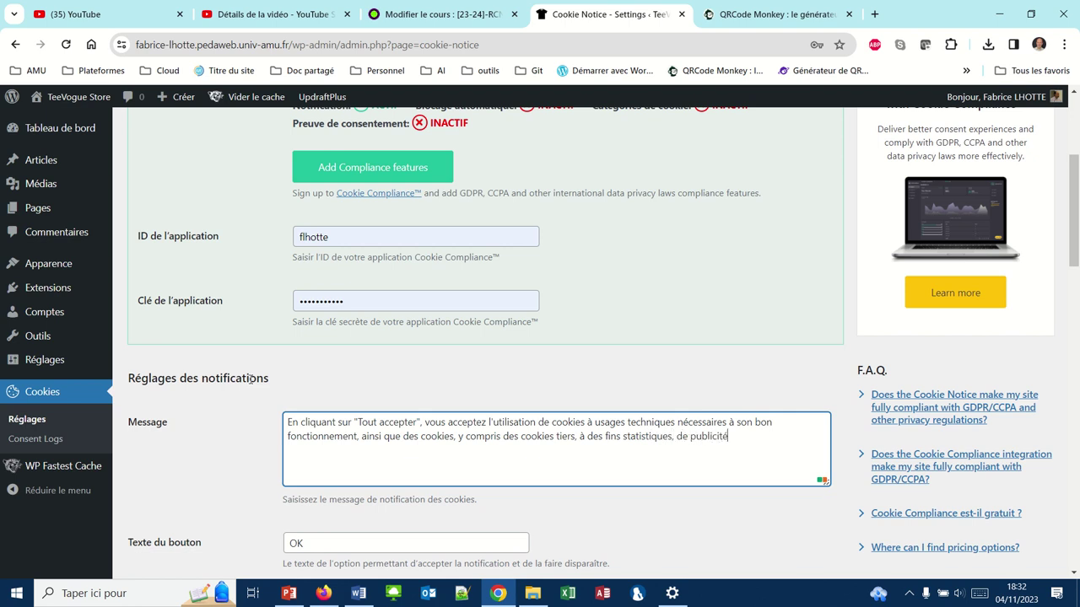
Finish the message with "ou de personnalisation pour vous proposer des services et des offres adaptés à vos centres d'intérêts sur notre site et ceux de tiers.".
{"action": "type", "text": " ou de per"}
{"action": "type", "text": "sonnal"}
{"action": "type", "text": "isation pour "}
{"action": "type", "text": "vou"}
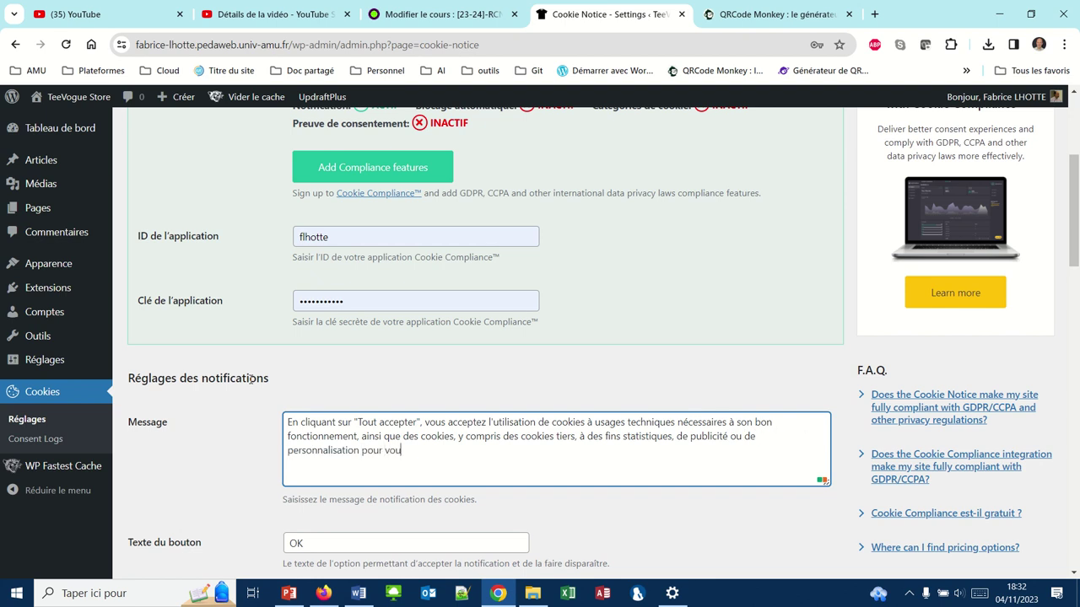
{"action": "type", "text": "s proposer des services et des offres "}
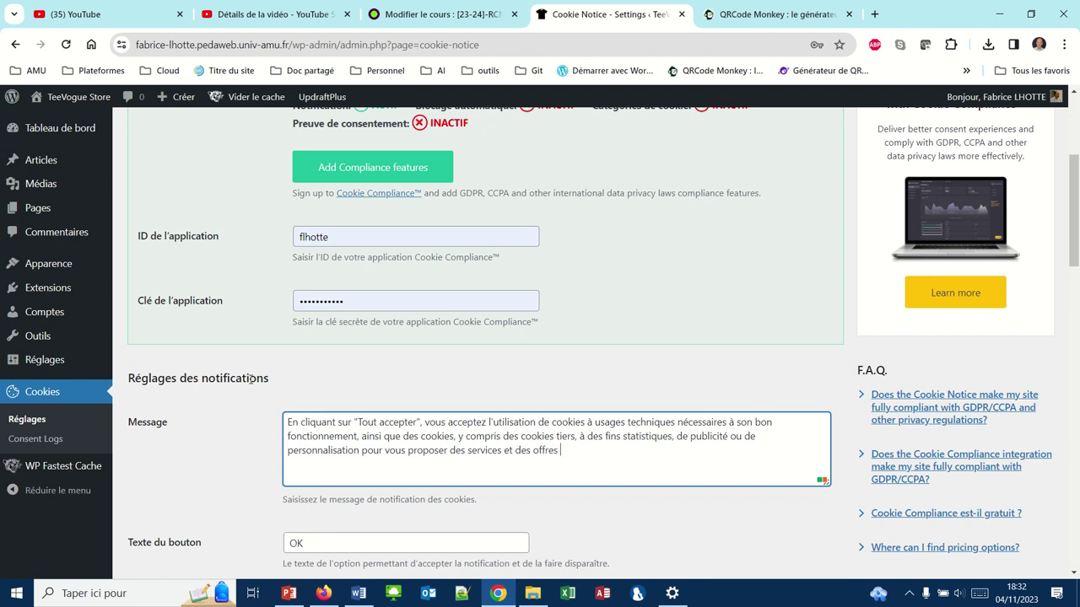
{"action": "type", "text": "adaptés à vos centres d'intér"}
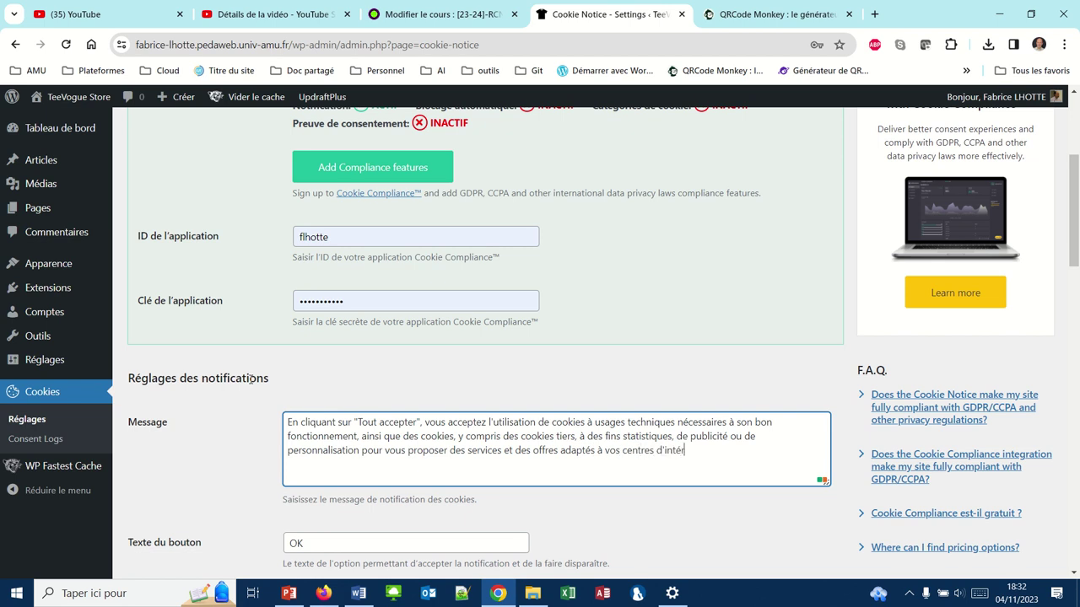
{"action": "type", "text": "êts sur notre site et ceux de tiers"}
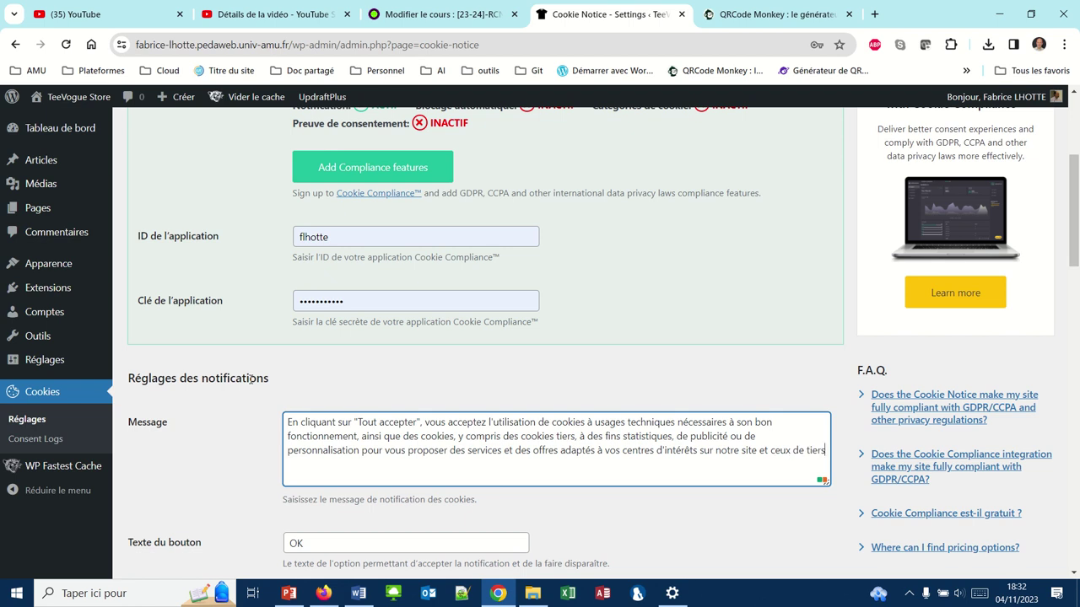
{"action": "type", "text": "."}
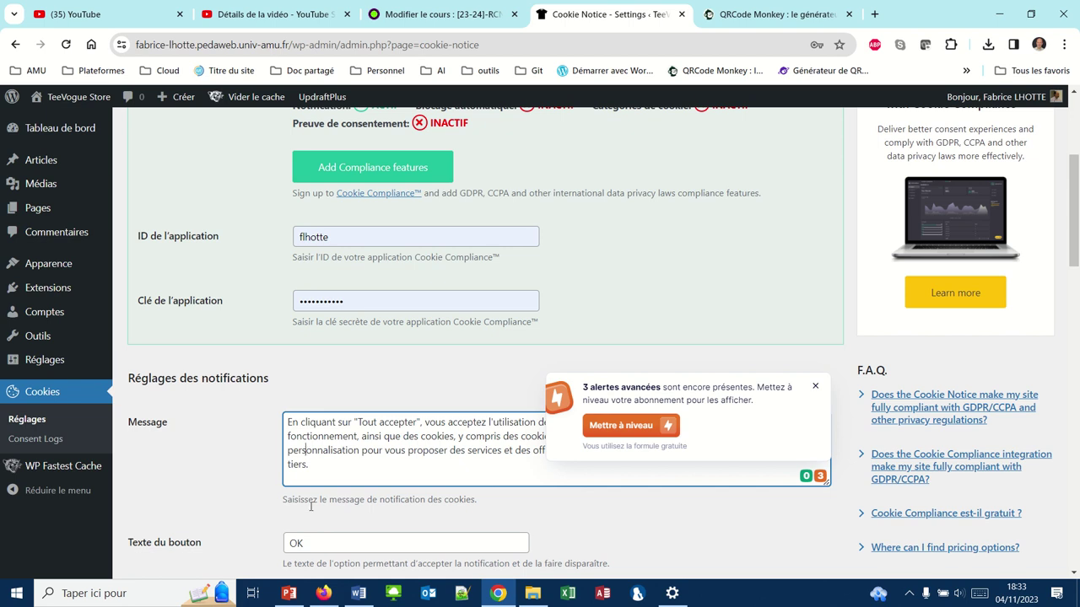
Set the text of the notification's accept button to "Tout Accepter".
{"action": "left_click", "coordinate": [307, 542]}
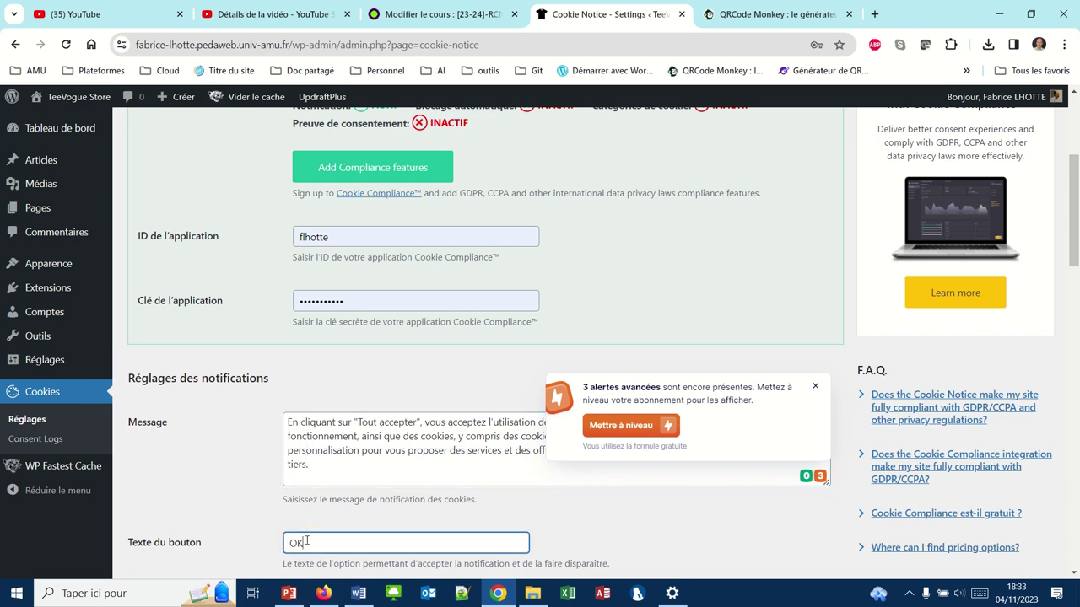
{"action": "key", "text": "BackSpace"}
{"action": "key", "text": "BackSpace"}
{"action": "type", "text": "Tout Accepte"}
Enable the privacy policy link in the cookie notification settings.
{"action": "scroll", "coordinate": [222, 517], "scroll_direction": "down", "scroll_amount": 2}
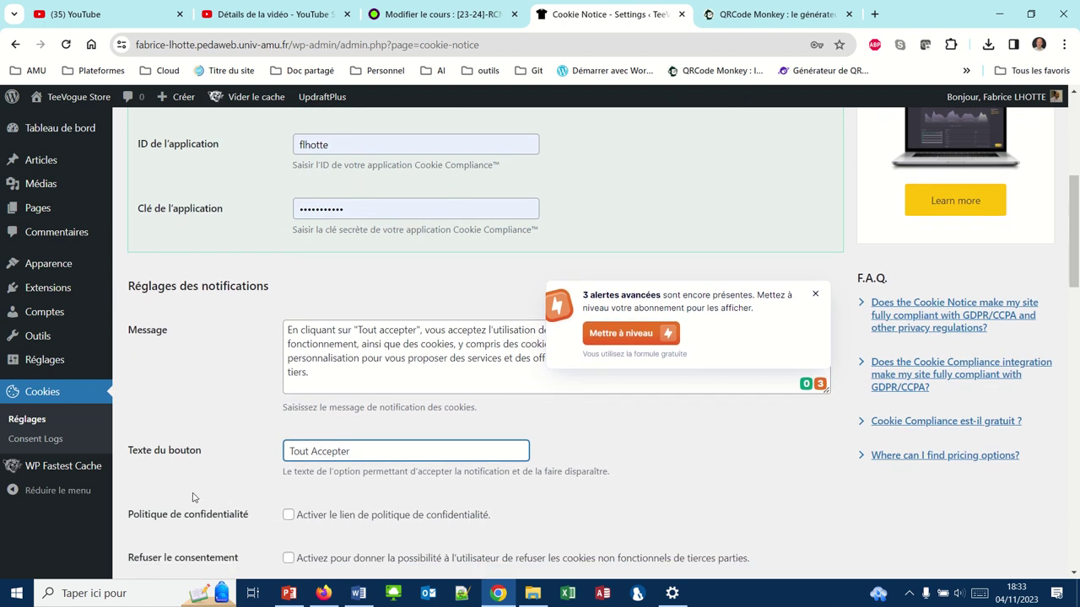
{"action": "scroll", "coordinate": [193, 499], "scroll_direction": "down", "scroll_amount": 2}
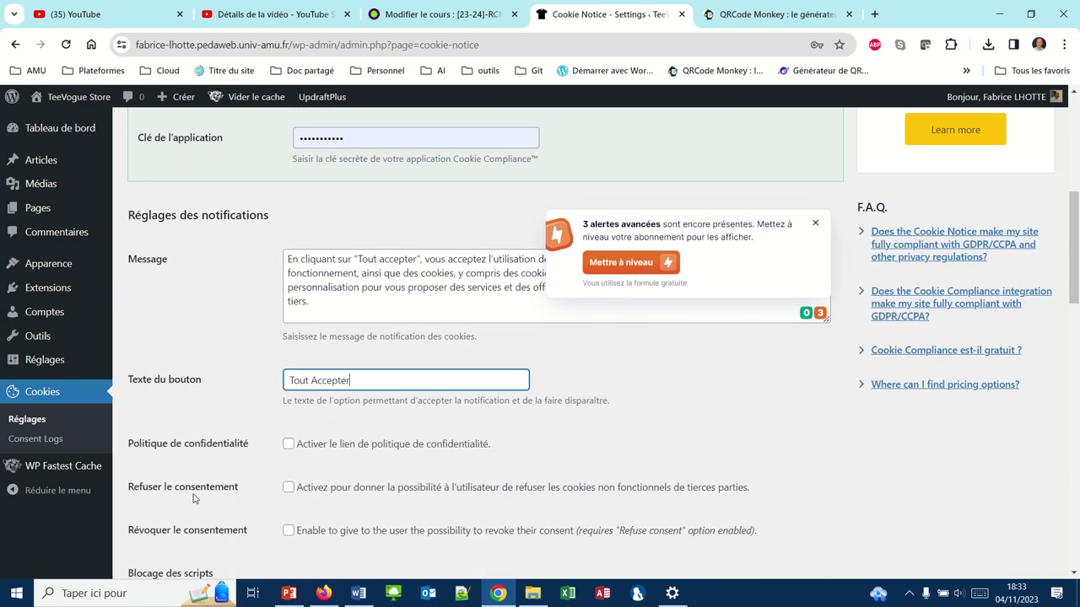
{"action": "left_click", "coordinate": [288, 444]}
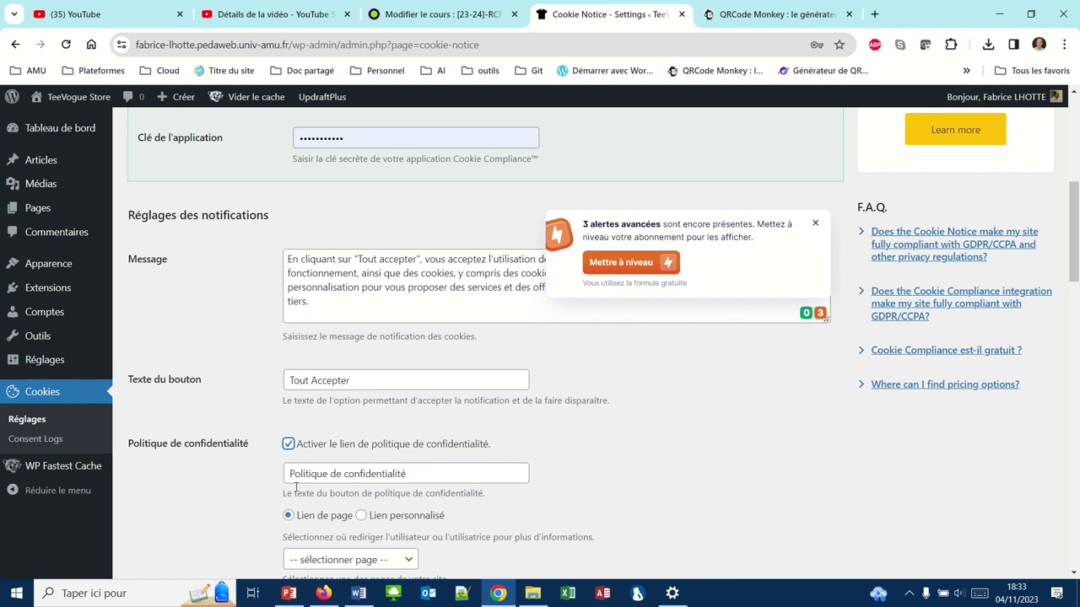
Choose the "Mentions légales" page as the target of the privacy policy link.
{"action": "scroll", "coordinate": [326, 514], "scroll_direction": "down", "scroll_amount": 2}
{"action": "scroll", "coordinate": [325, 514], "scroll_direction": "down", "scroll_amount": 1}
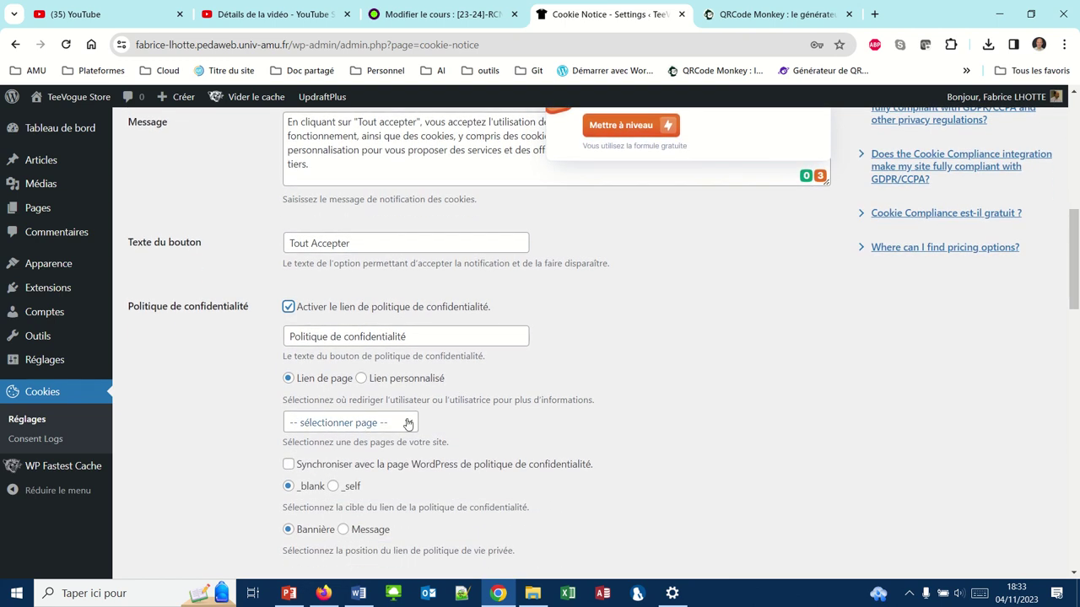
{"action": "left_click", "coordinate": [406, 424]}
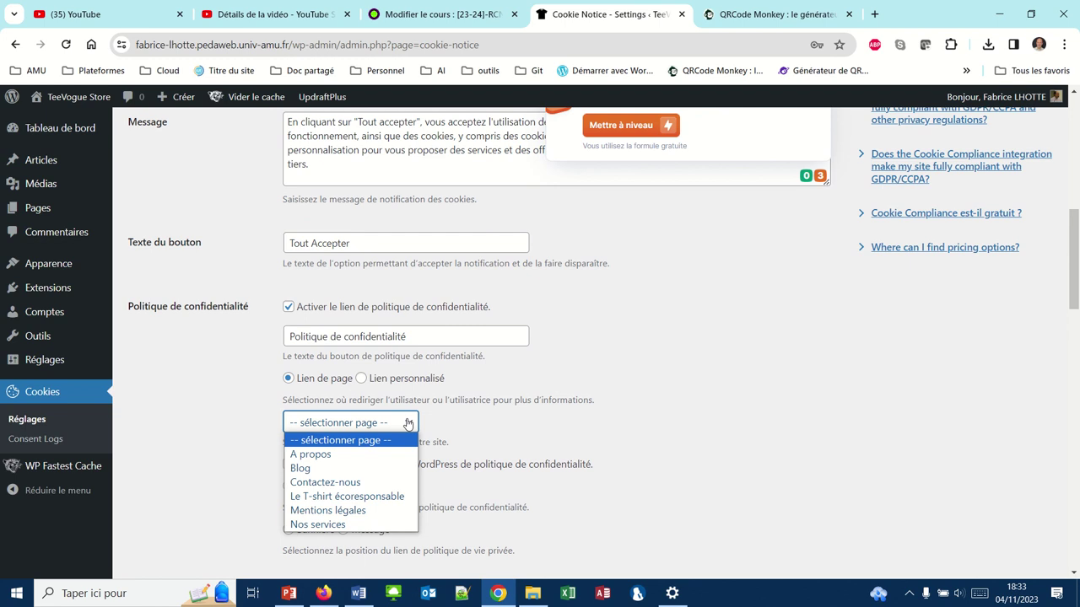
{"action": "left_click", "coordinate": [365, 509]}
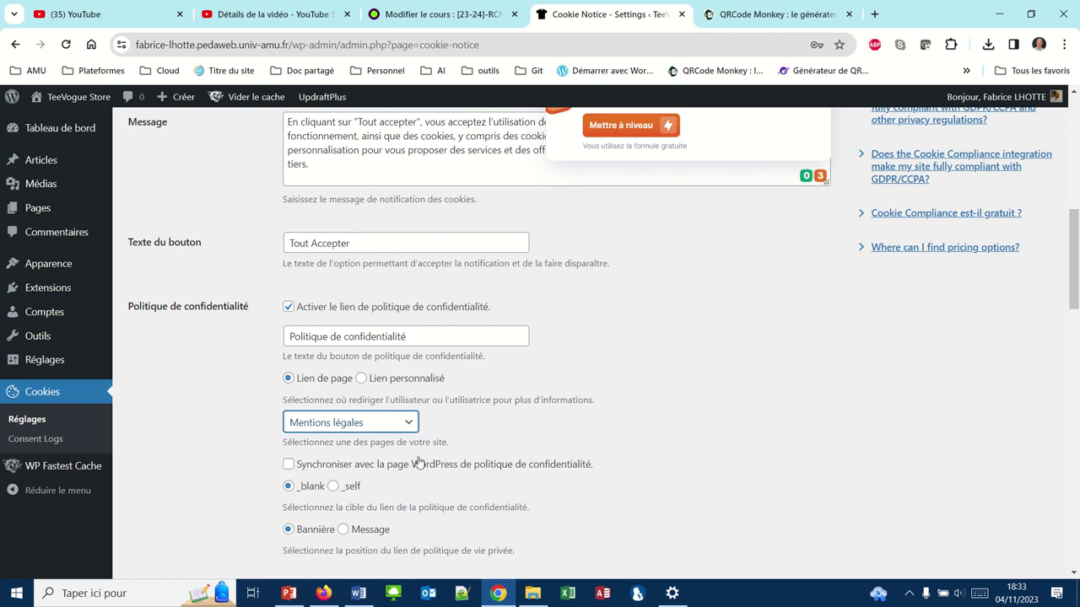
Enable the option letting visitors refuse non-functional third-party cookies and set its button text to "Refuser".
{"action": "scroll", "coordinate": [405, 475], "scroll_direction": "down", "scroll_amount": 2}
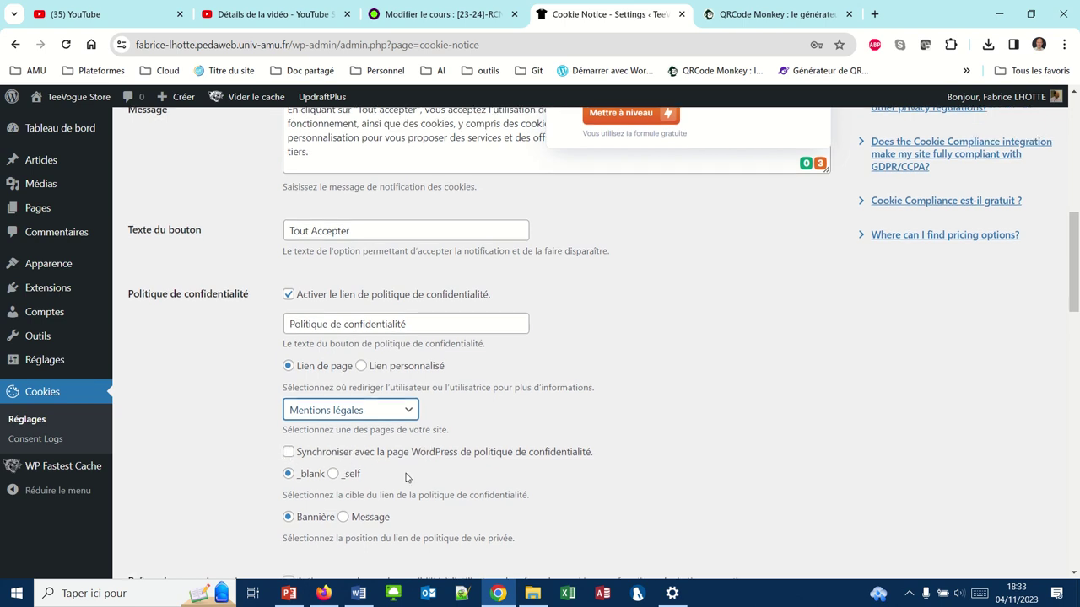
{"action": "scroll", "coordinate": [405, 477], "scroll_direction": "down", "scroll_amount": 1}
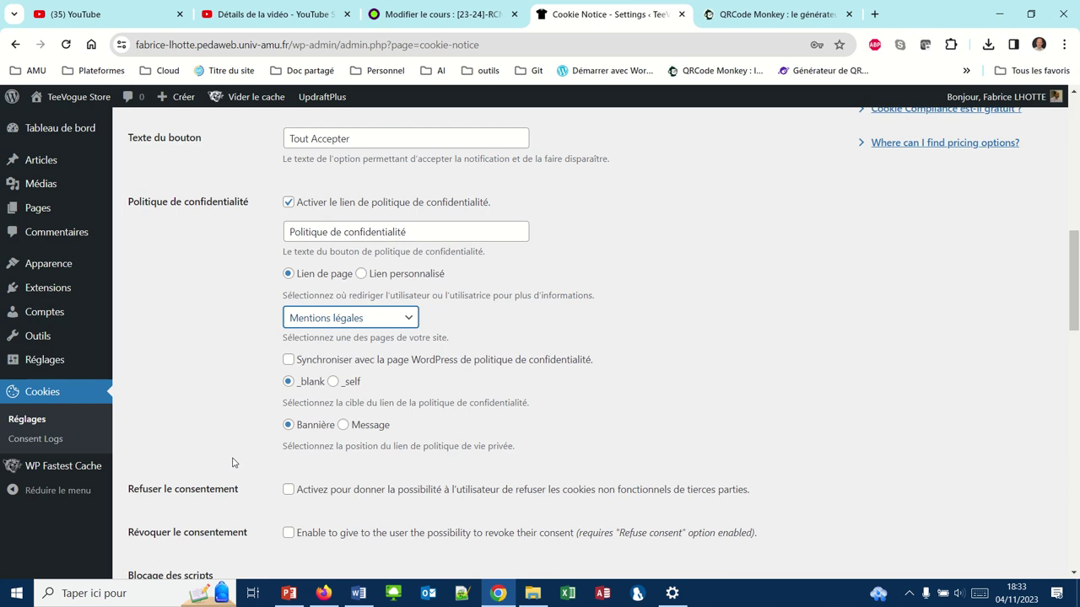
{"action": "scroll", "coordinate": [234, 462], "scroll_direction": "down", "scroll_amount": 2}
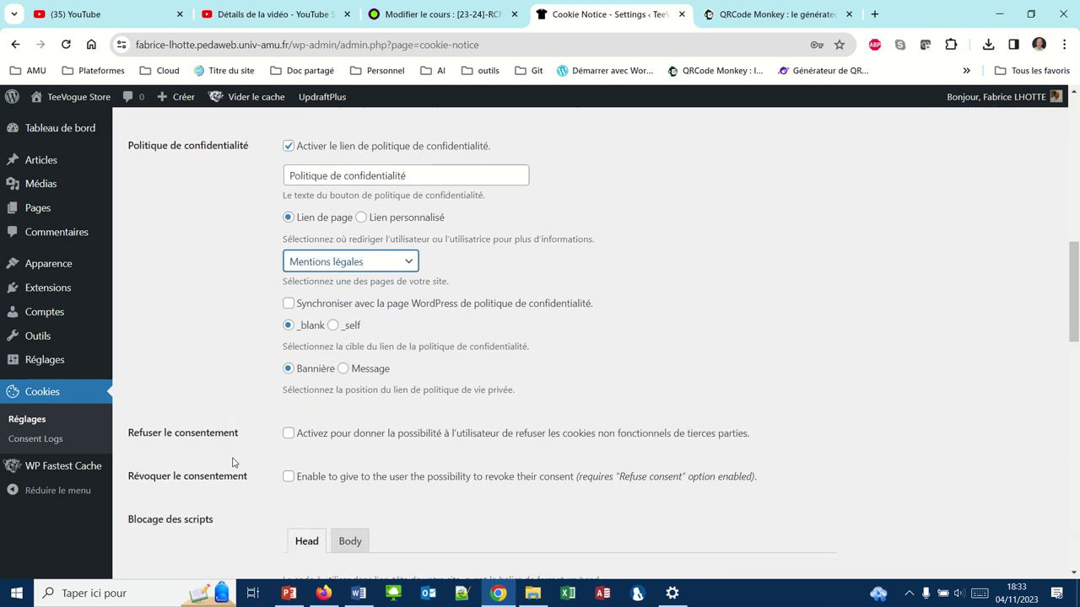
{"action": "left_click", "coordinate": [289, 430]}
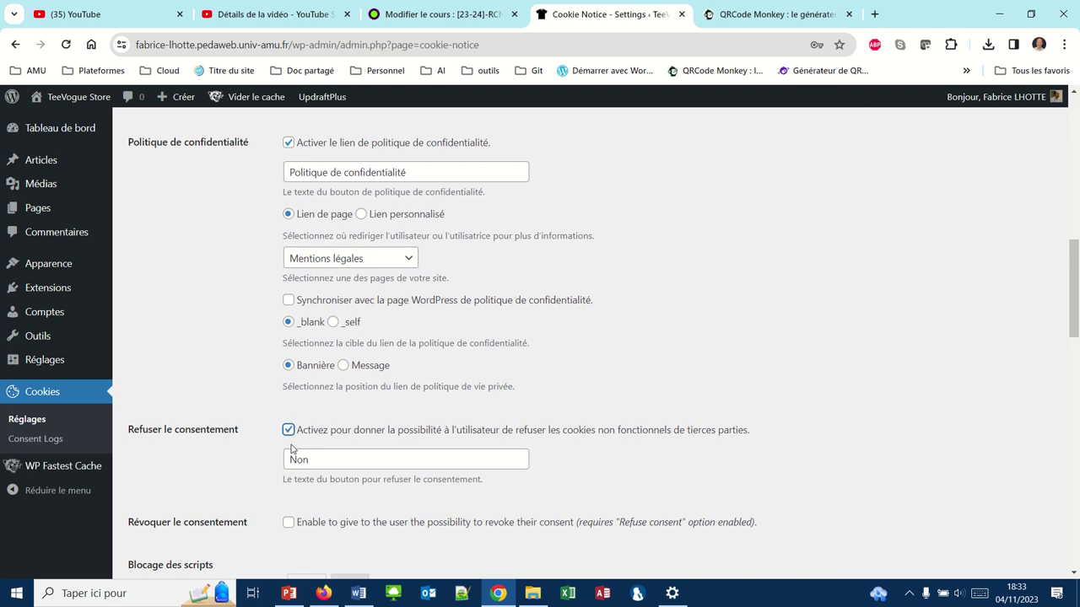
{"action": "left_click_drag", "start_coordinate": [308, 459], "coordinate": [278, 462]}
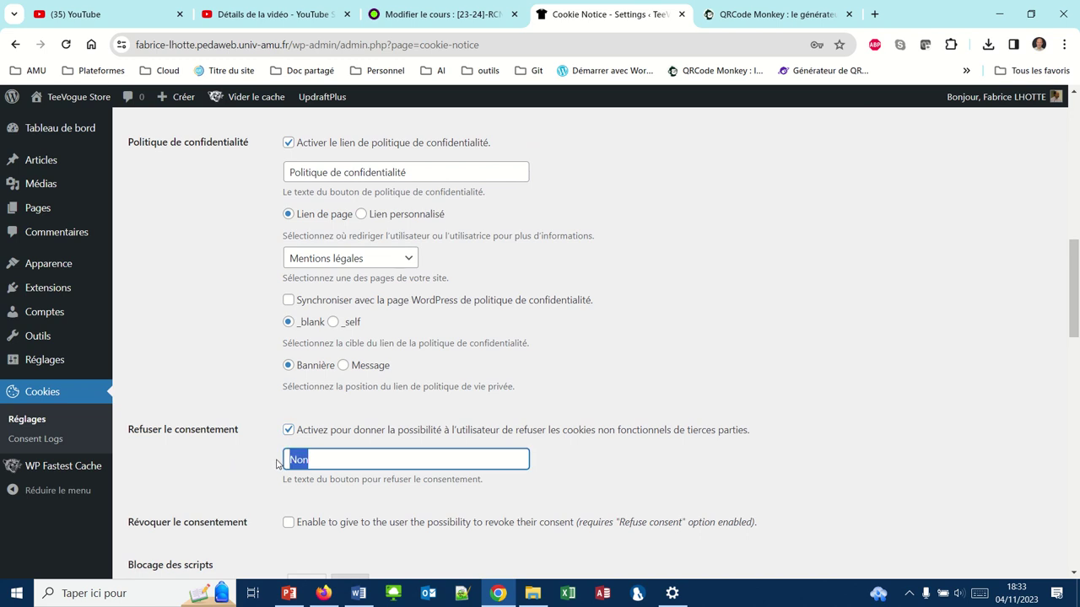
{"action": "type", "text": "Refuser"}
{"action": "left_click", "coordinate": [256, 469]}
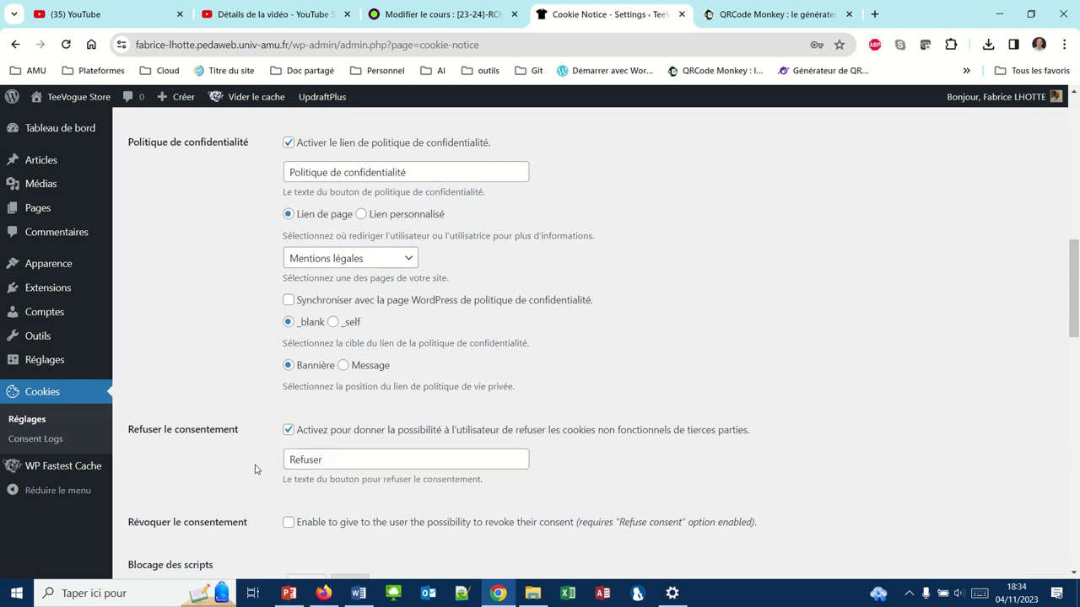
Set the notification's button colour to orange #f29900 and save the cookie notice settings.
{"action": "scroll", "coordinate": [255, 469], "scroll_direction": "down", "scroll_amount": 1}
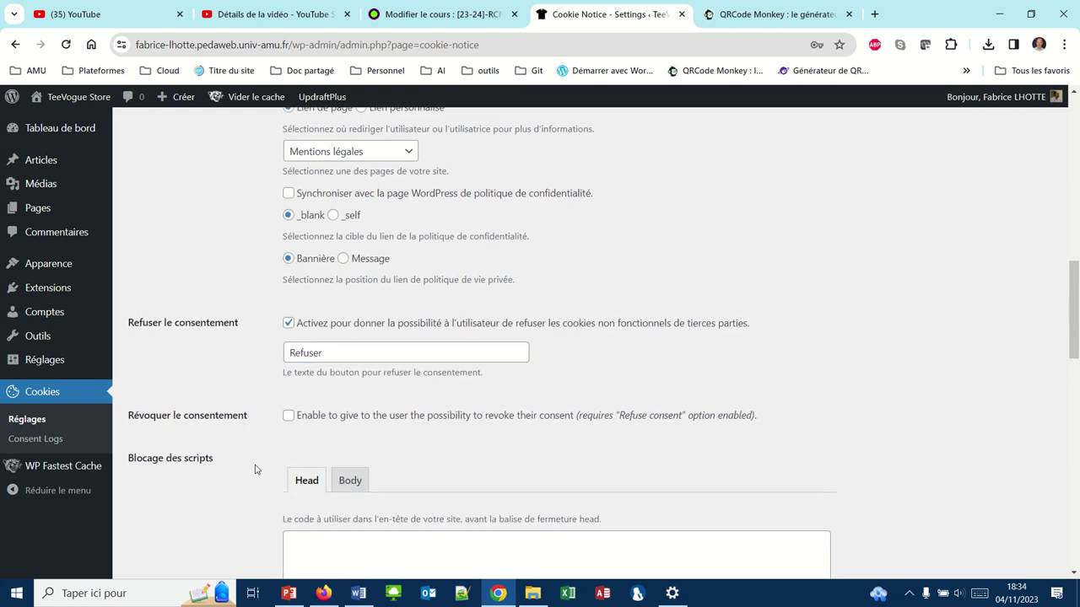
{"action": "scroll", "coordinate": [255, 469], "scroll_direction": "down", "scroll_amount": 2}
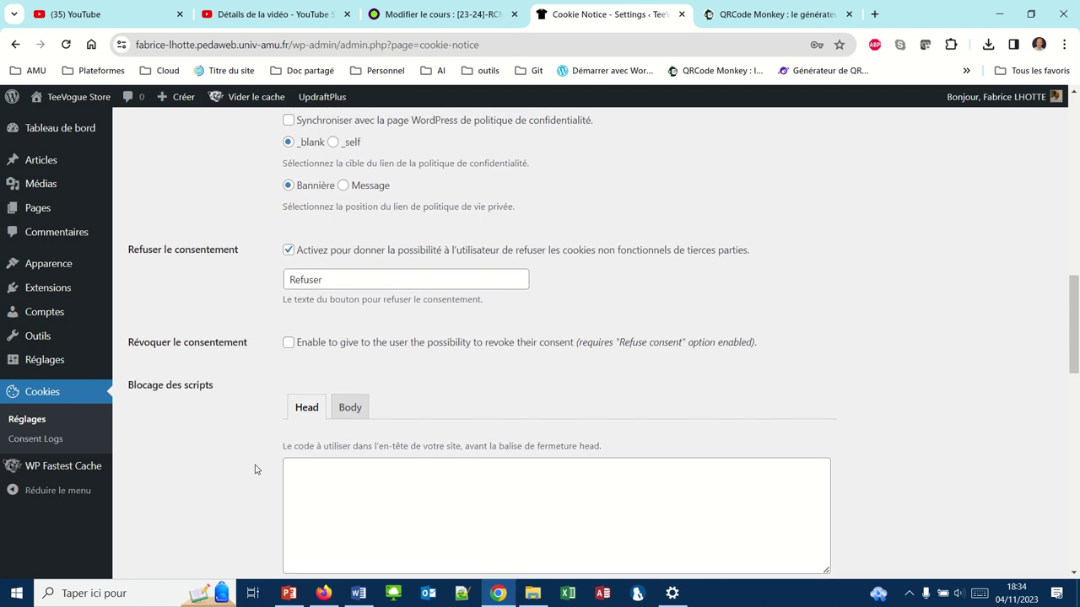
{"action": "scroll", "coordinate": [256, 469], "scroll_direction": "down", "scroll_amount": 2}
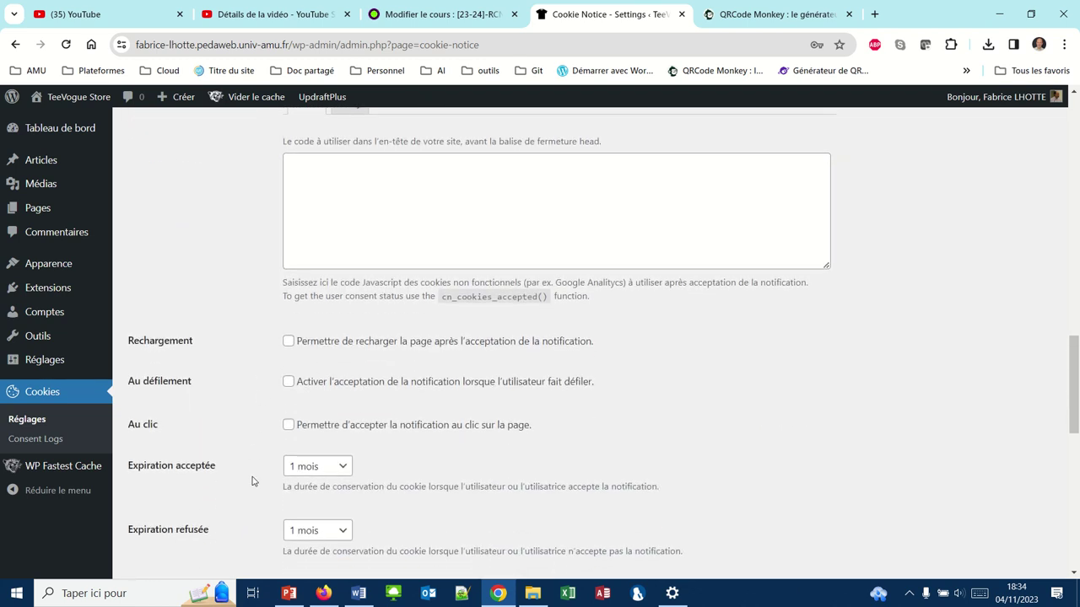
{"action": "scroll", "coordinate": [252, 494], "scroll_direction": "down", "scroll_amount": 1}
{"action": "scroll", "coordinate": [253, 494], "scroll_direction": "down", "scroll_amount": 4}
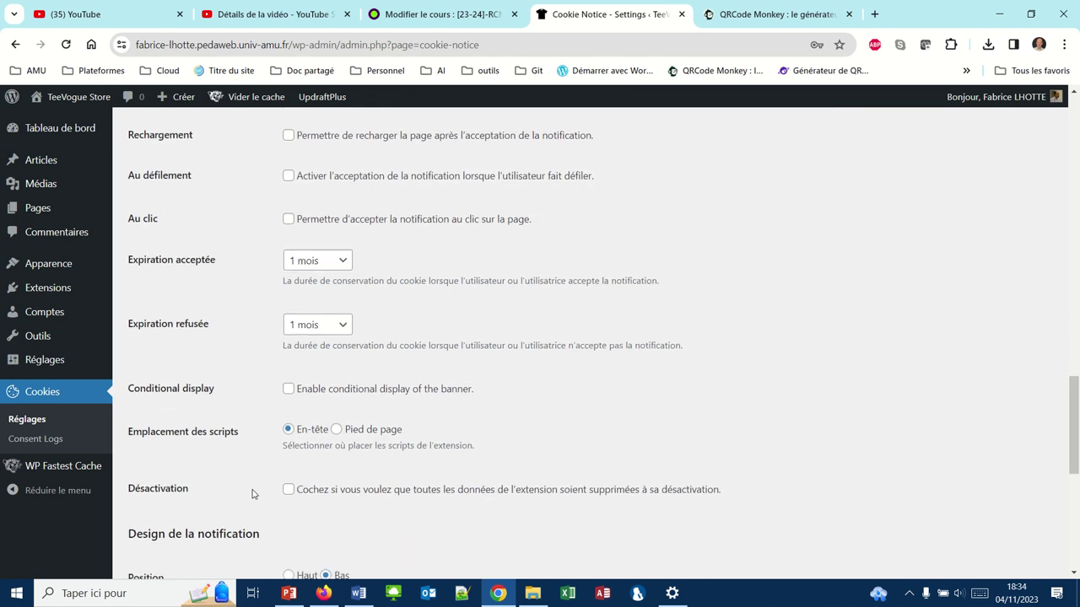
{"action": "scroll", "coordinate": [252, 494], "scroll_direction": "down", "scroll_amount": 3}
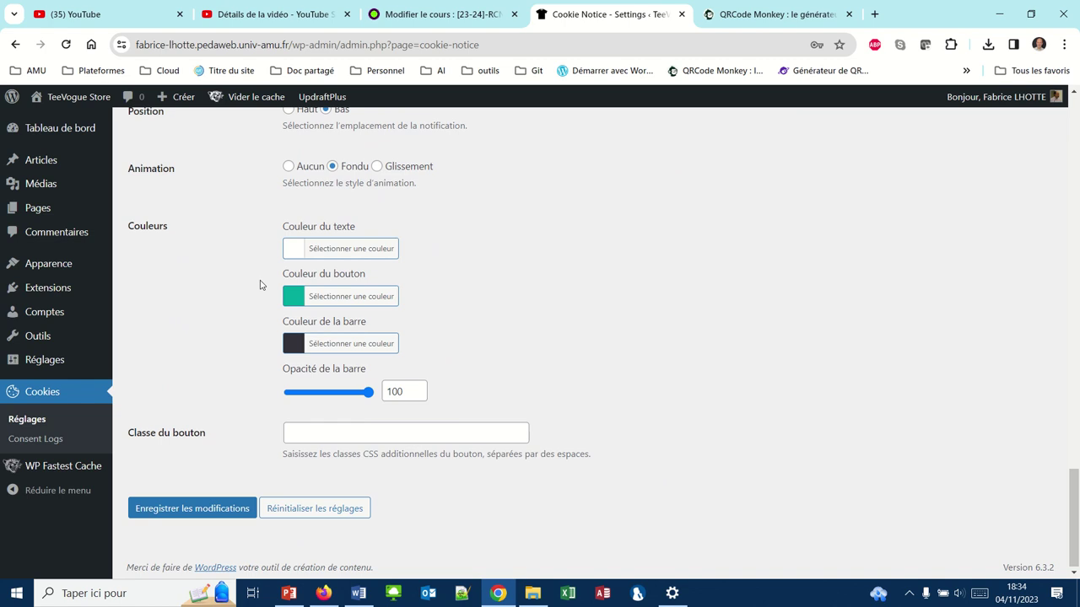
{"action": "left_click", "coordinate": [291, 296]}
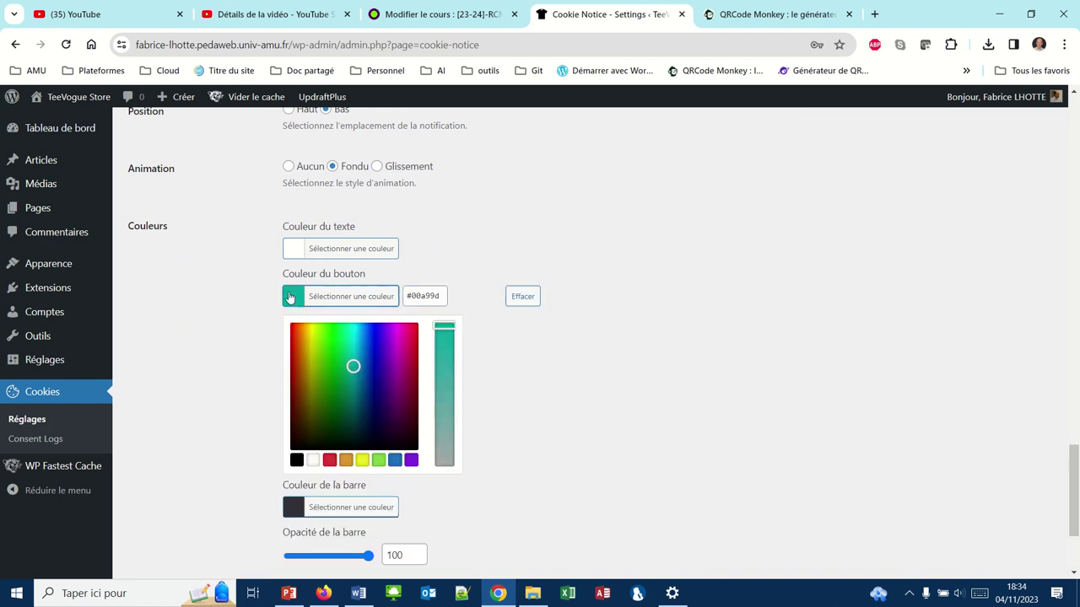
{"action": "left_click", "coordinate": [304, 329]}
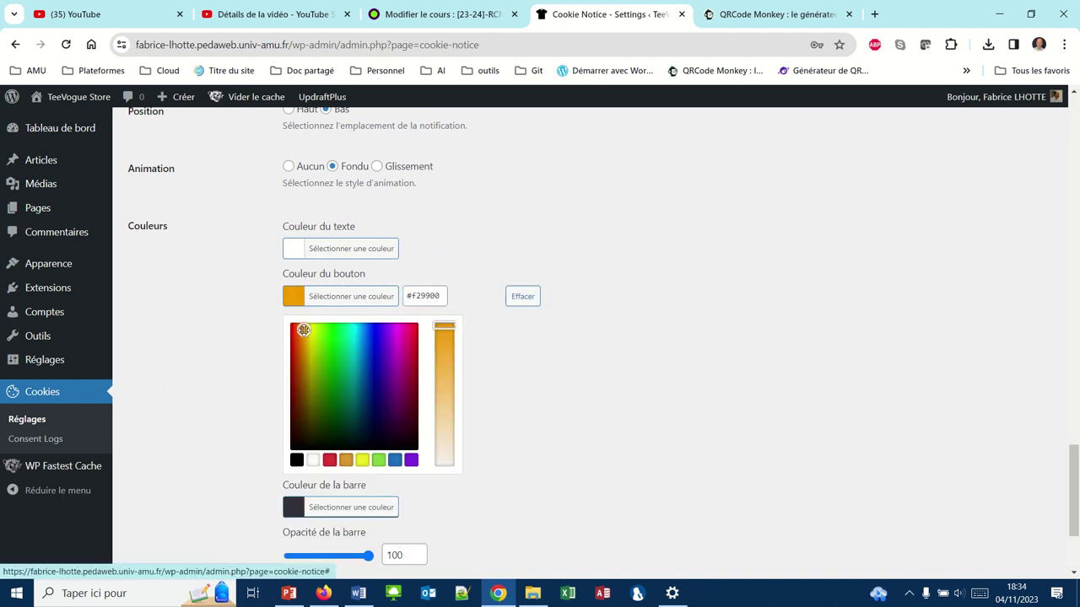
{"action": "left_click", "coordinate": [237, 340]}
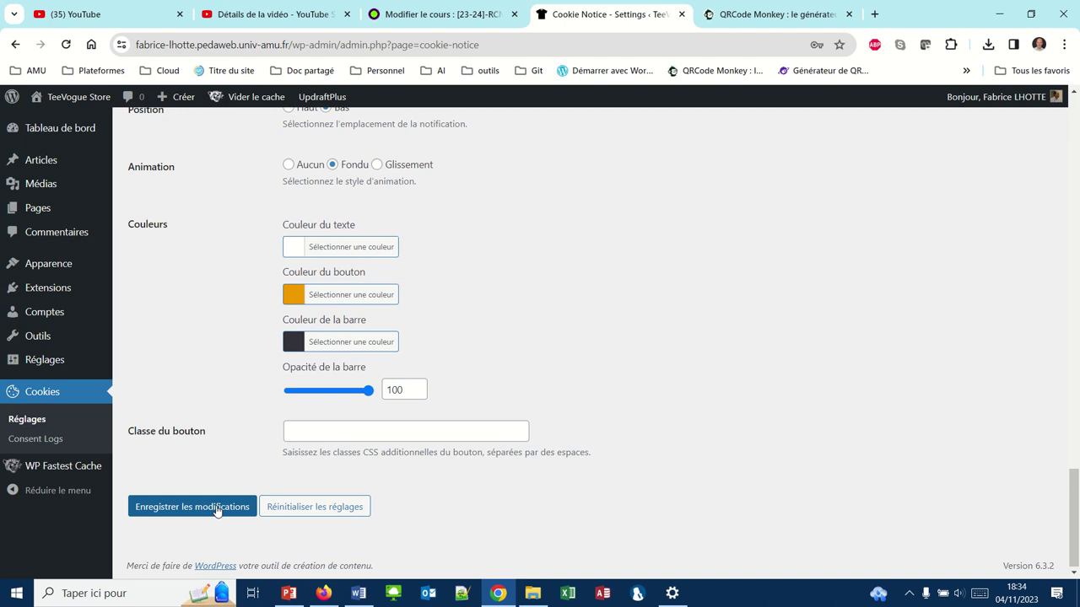
{"action": "left_click", "coordinate": [216, 510]}
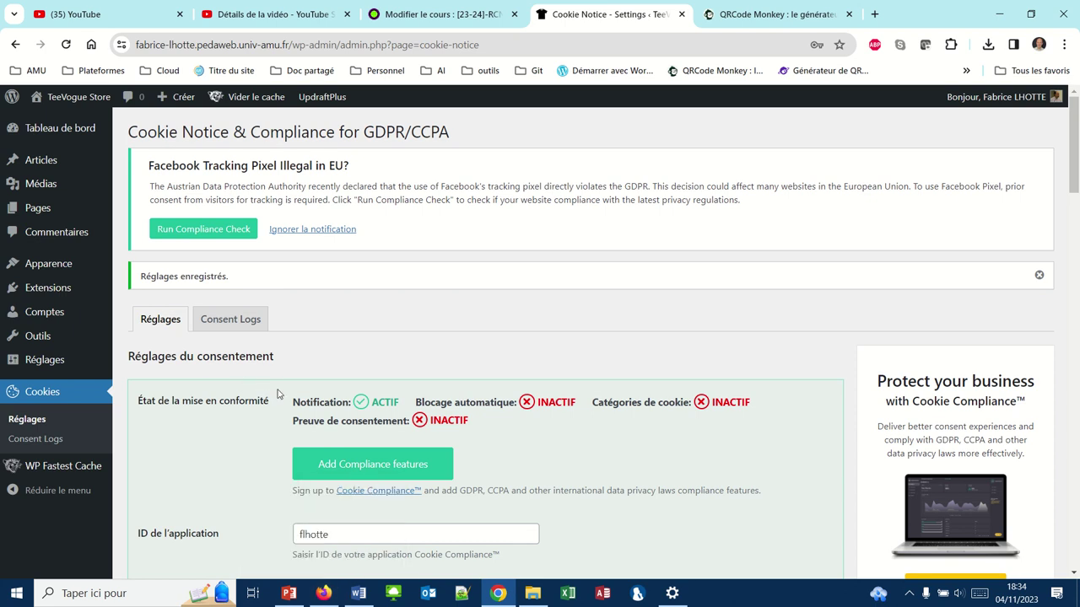
Switch to Firefox and reload the TeeVogue Store blog page to check the cookie banner.
{"action": "left_click", "coordinate": [328, 588]}
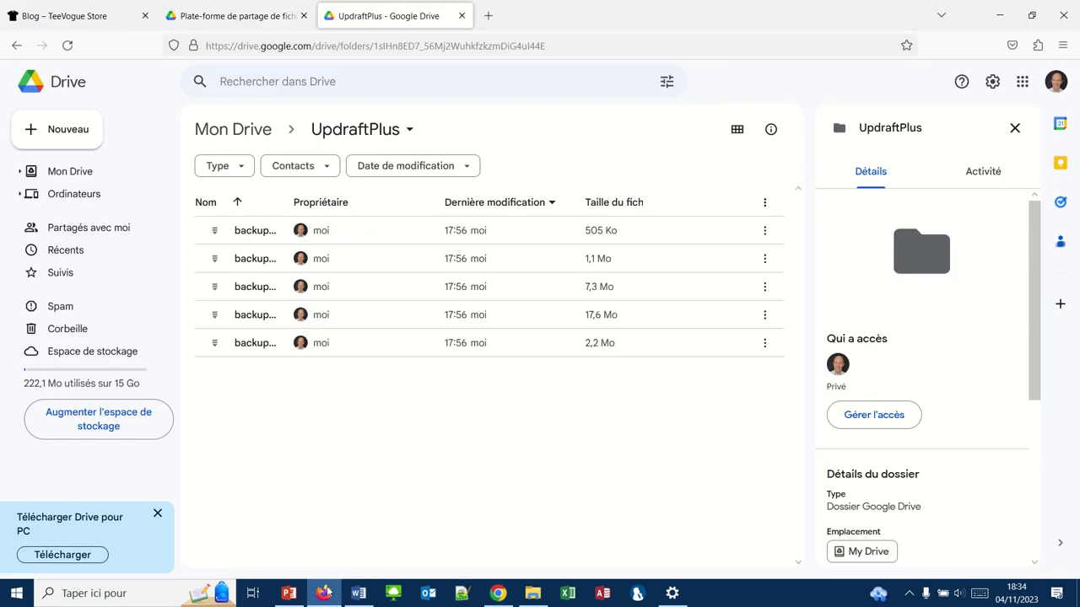
{"action": "left_click", "coordinate": [79, 18]}
{"action": "left_click", "coordinate": [70, 45]}
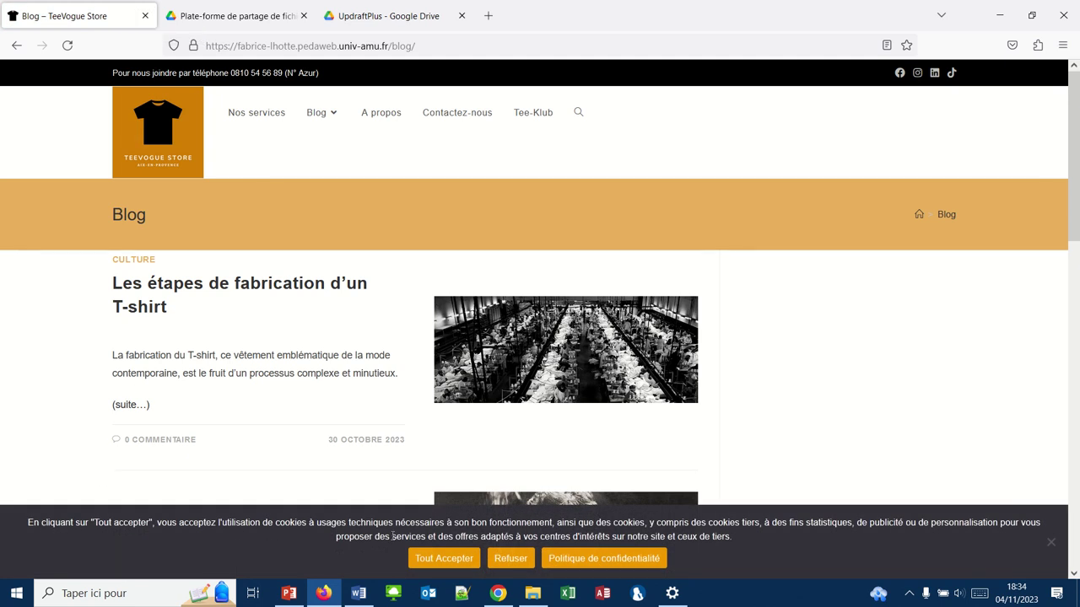
Follow the banner's "Politique de confidentialité" link and look through the legal notice page it opens.
{"action": "left_click", "coordinate": [574, 558]}
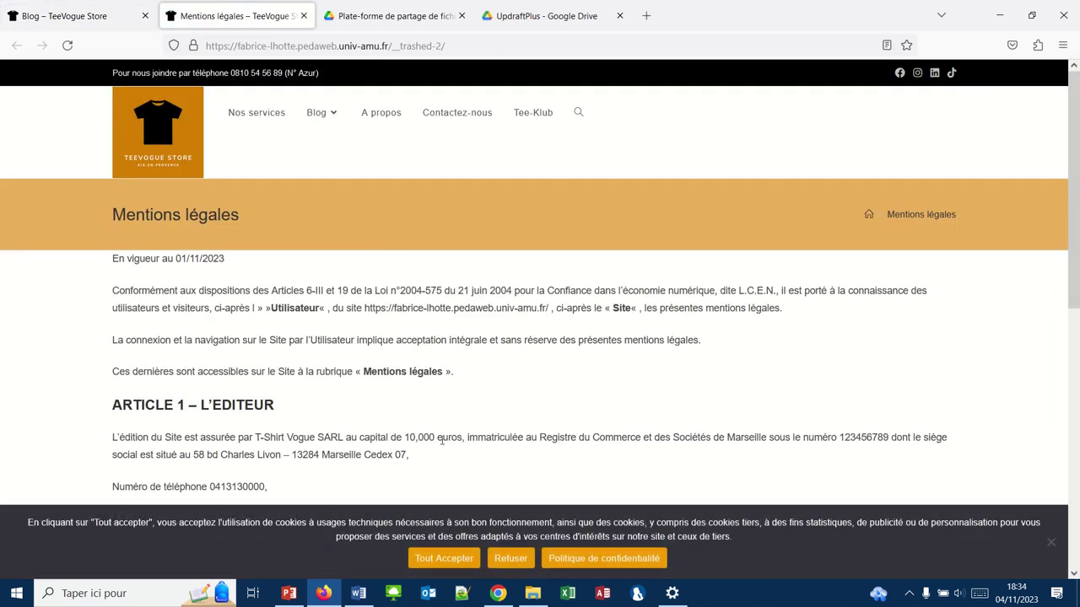
{"action": "scroll", "coordinate": [441, 438], "scroll_direction": "down", "scroll_amount": 2}
{"action": "scroll", "coordinate": [441, 439], "scroll_direction": "down", "scroll_amount": 5}
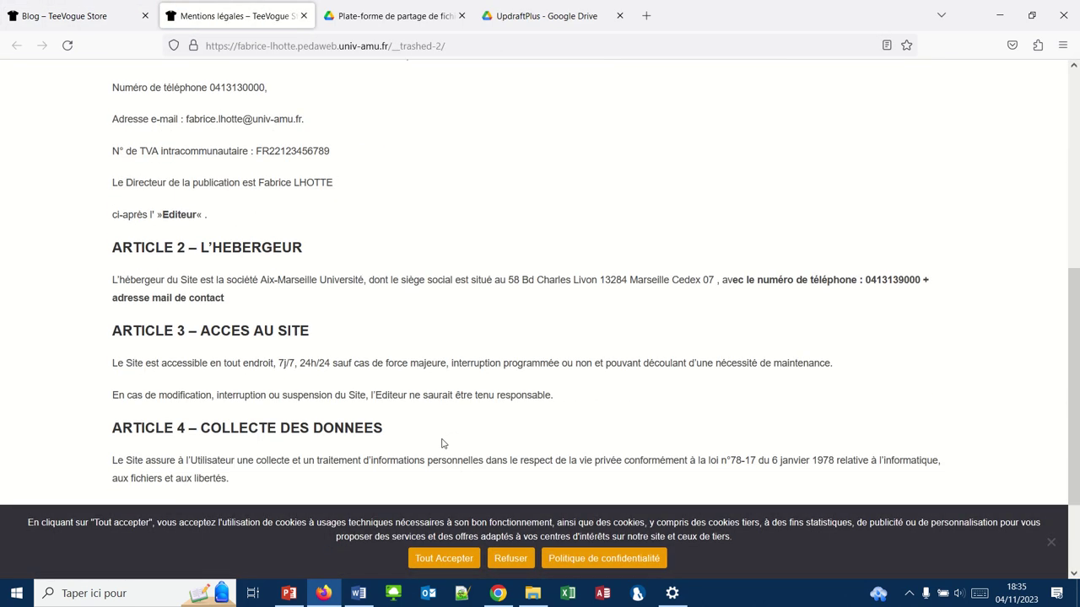
{"action": "scroll", "coordinate": [441, 443], "scroll_direction": "up", "scroll_amount": 5}
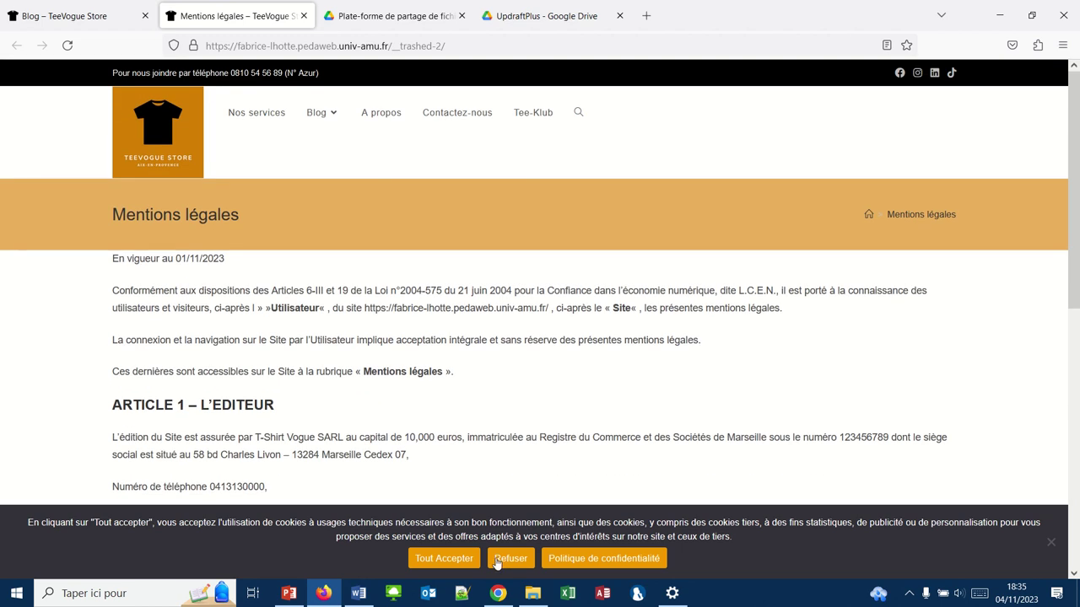
Accept all cookies in the banner and visit the Nos services, Blog and A propos pages to check whether it reappears.
{"action": "left_click", "coordinate": [469, 562]}
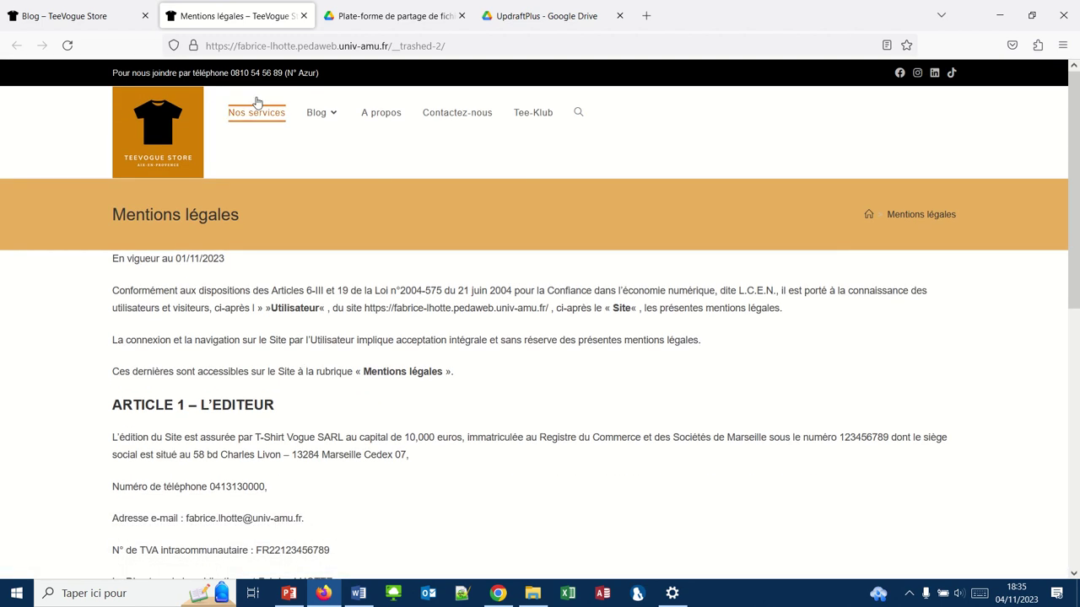
{"action": "left_click", "coordinate": [256, 116]}
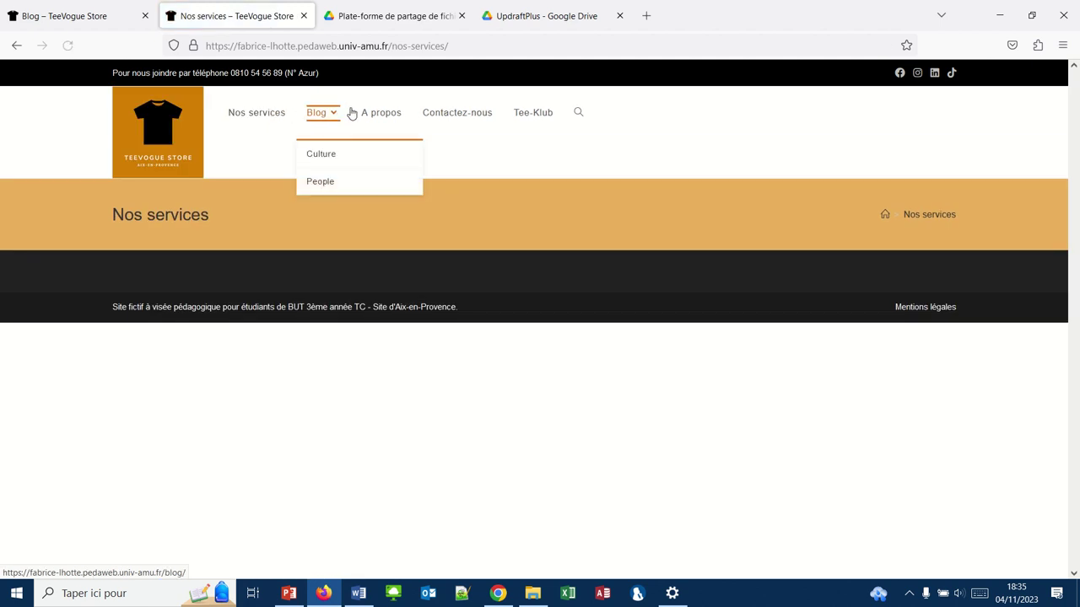
{"action": "left_click", "coordinate": [263, 116]}
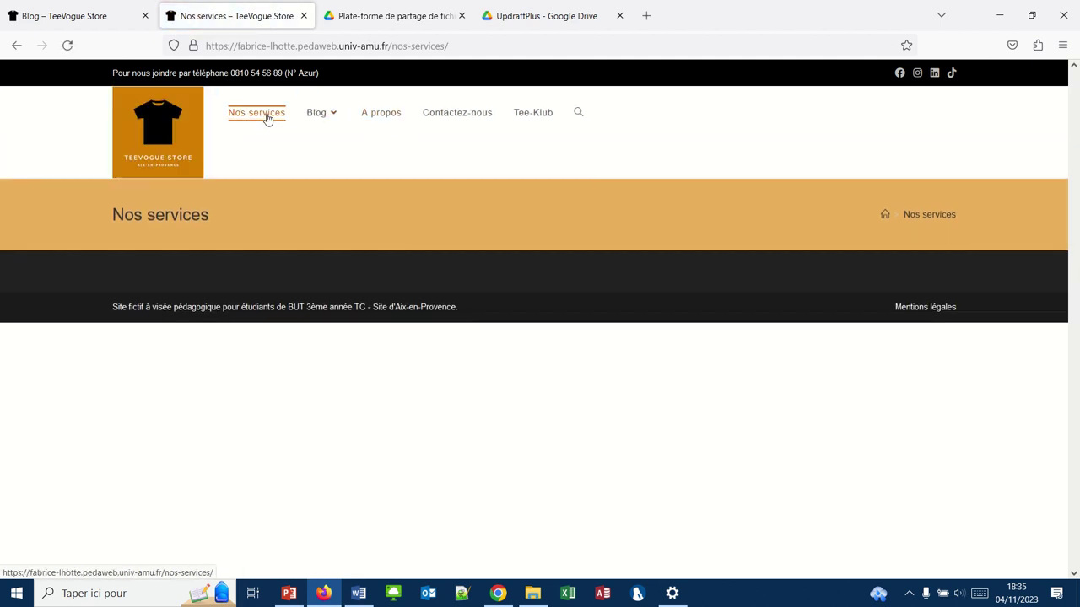
{"action": "left_click", "coordinate": [318, 112]}
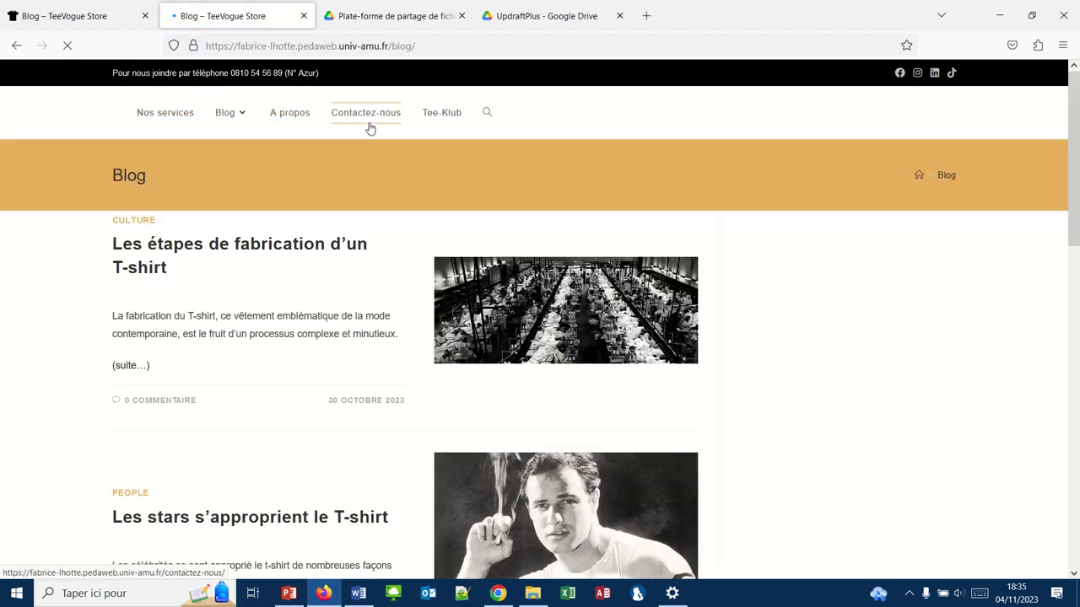
{"action": "left_click", "coordinate": [374, 124]}
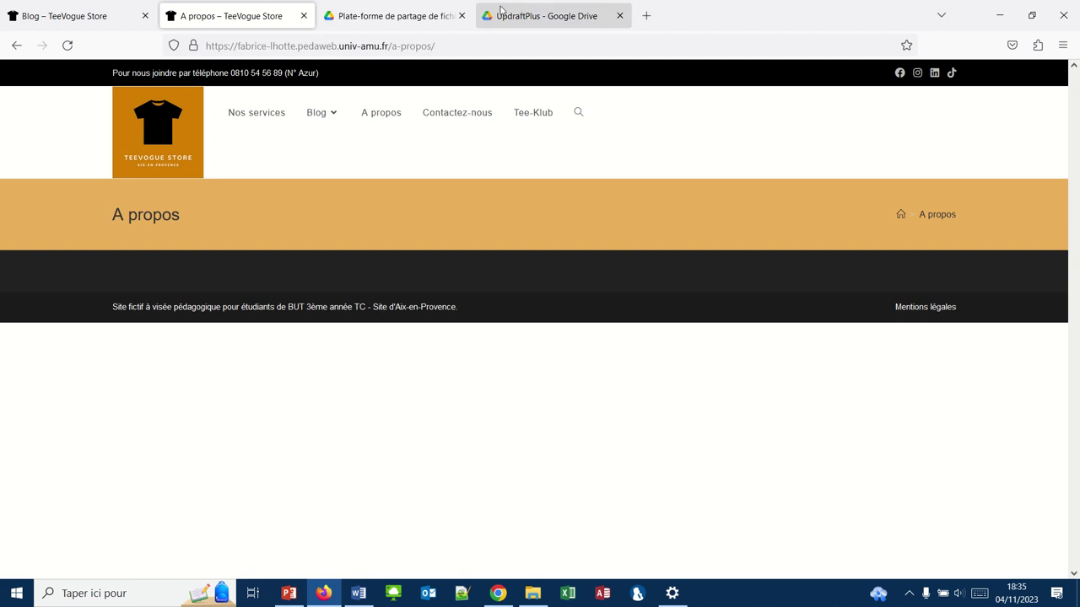
{"action": "mouse_move", "coordinate": [440, 4]}
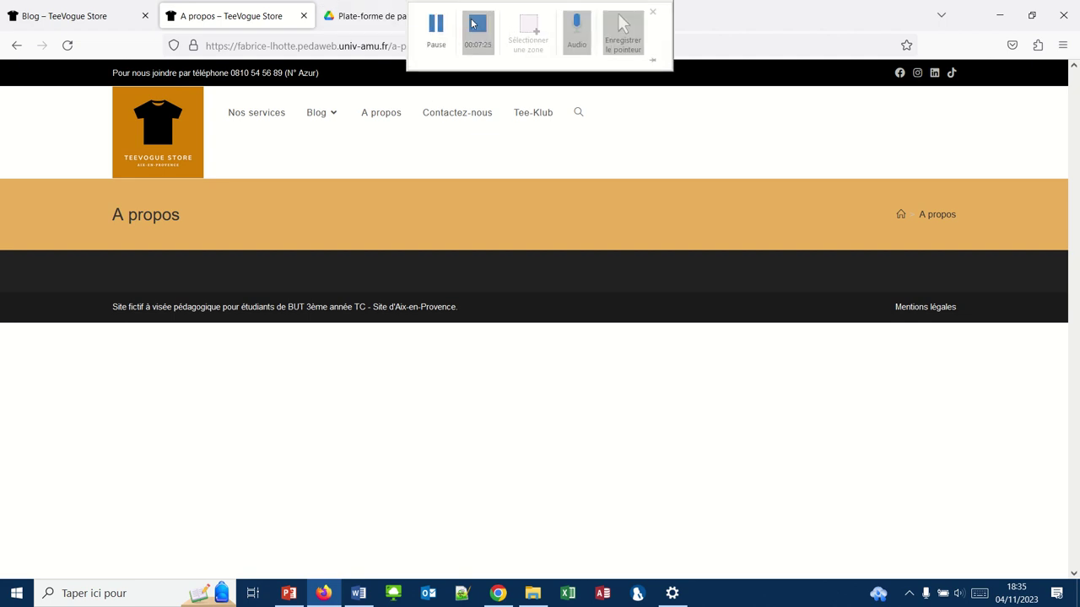